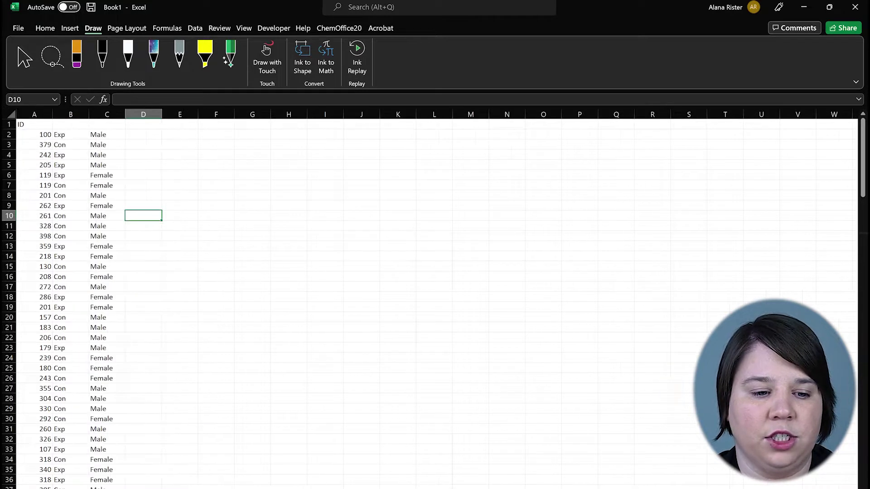
pyautogui.click(29, 135)
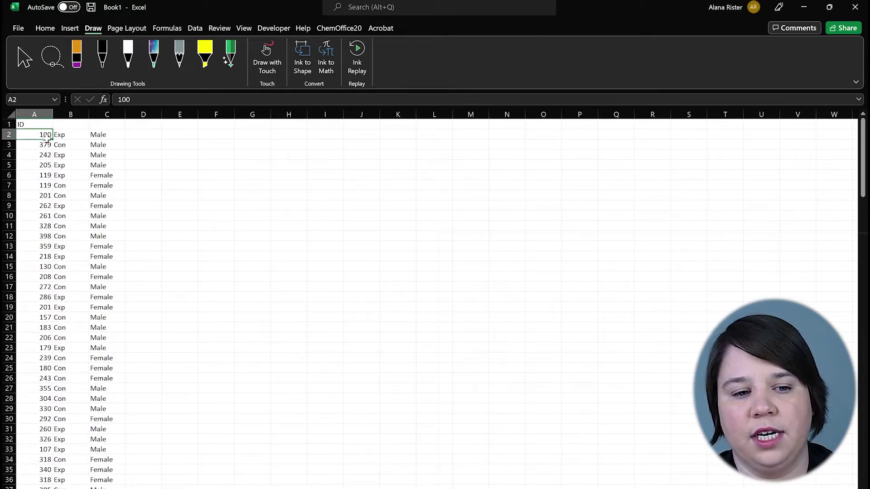
pyautogui.moveTo(43, 136); pyautogui.dragTo(76, 133)
pyautogui.click(68, 134)
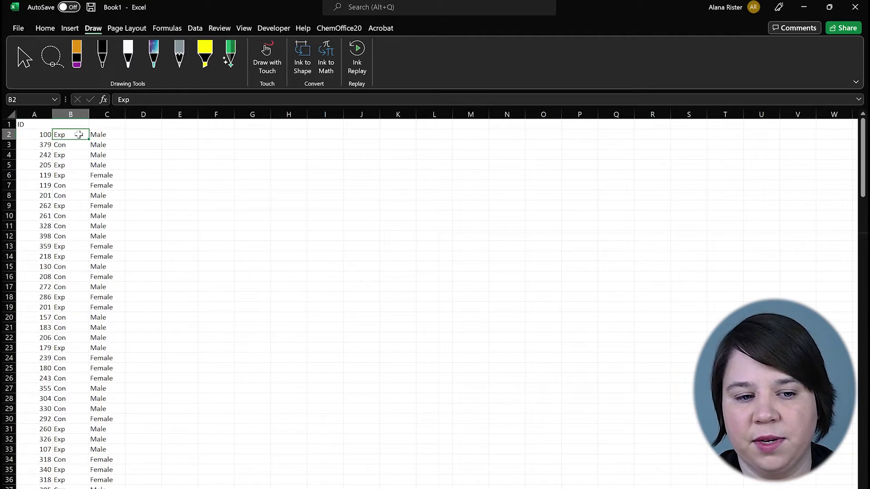
pyautogui.click(101, 136)
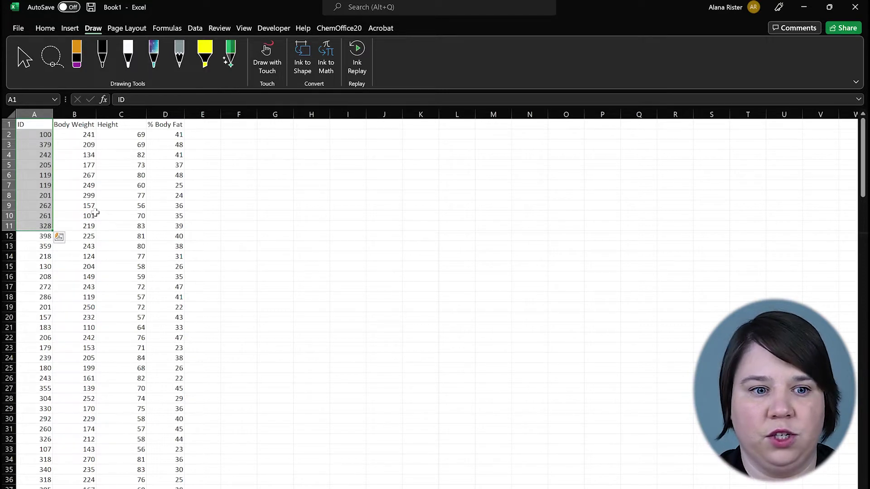
# Step: Insert two blank columns between the ID and Body Weight columns
pyautogui.click(74, 115)
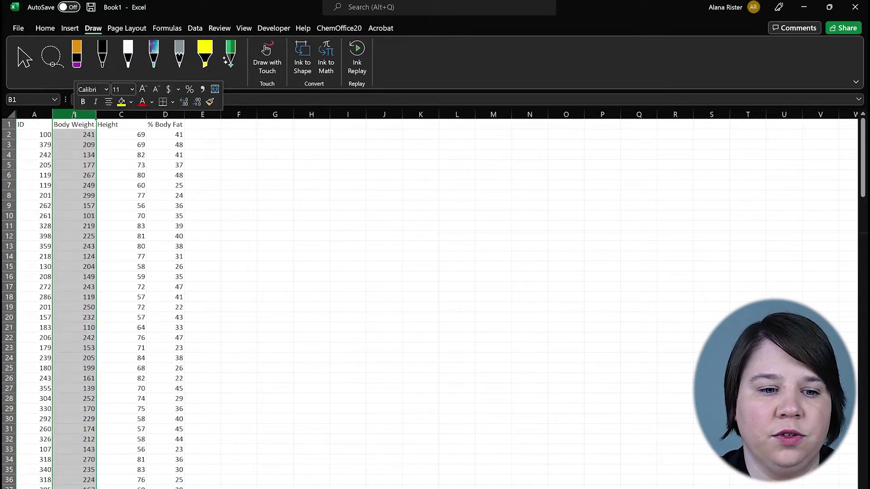
pyautogui.rightClick(74, 115)
pyautogui.click(104, 207)
pyautogui.rightClick(76, 115)
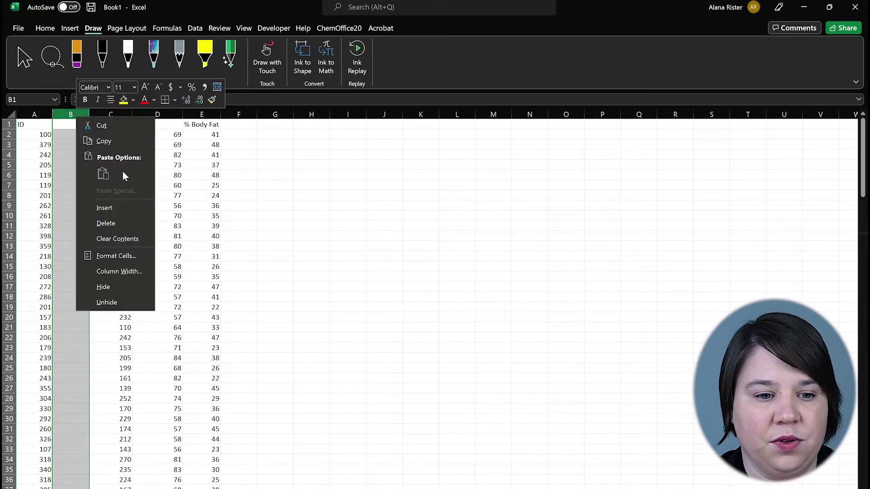
pyautogui.click(118, 207)
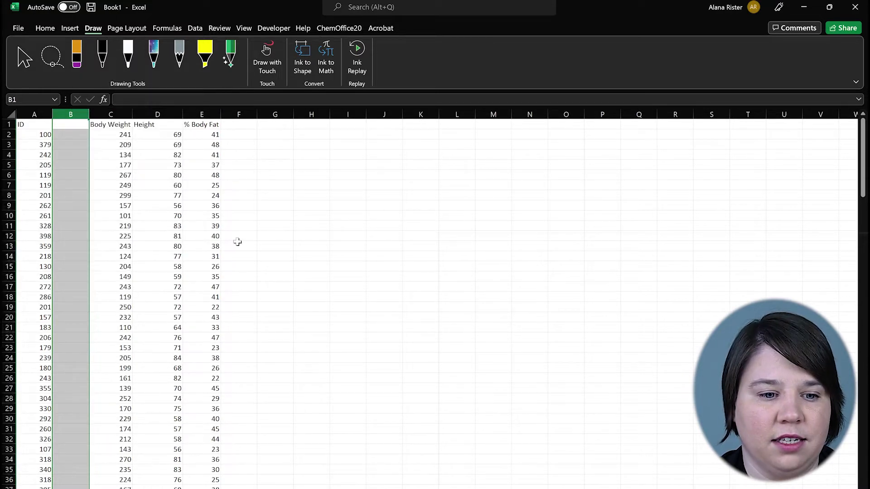
# Step: Enter the headers Experimental Group in B1 and Sex in C1, and fit column B's width to its header
pyautogui.click(72, 125)
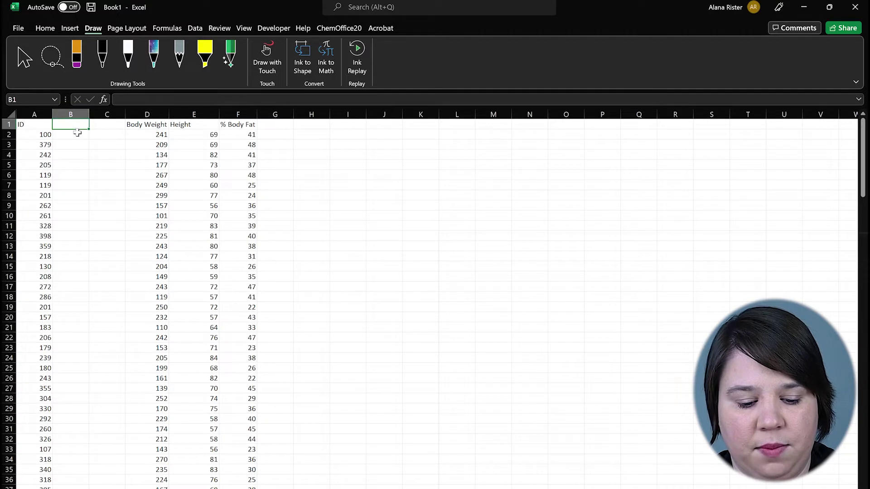
pyautogui.write('Experimental Group')
pyautogui.press('Tab')
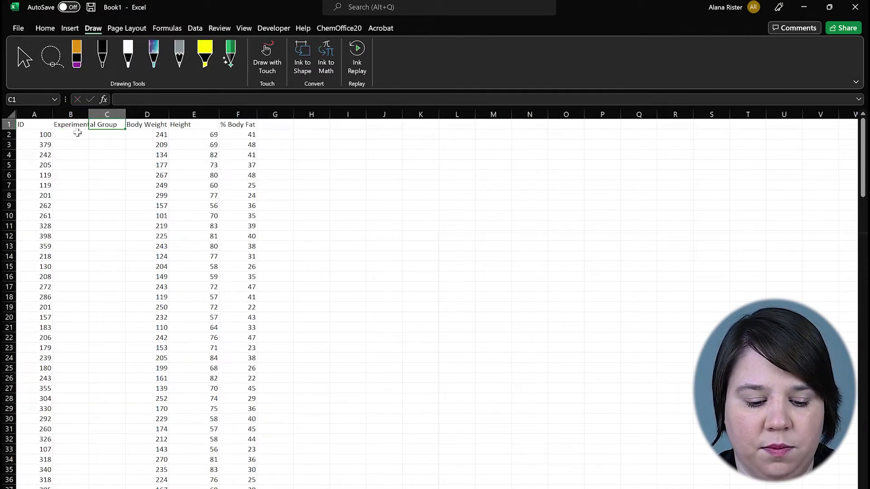
pyautogui.write('Sex')
pyautogui.click(78, 132)
pyautogui.doubleClick(89, 115)
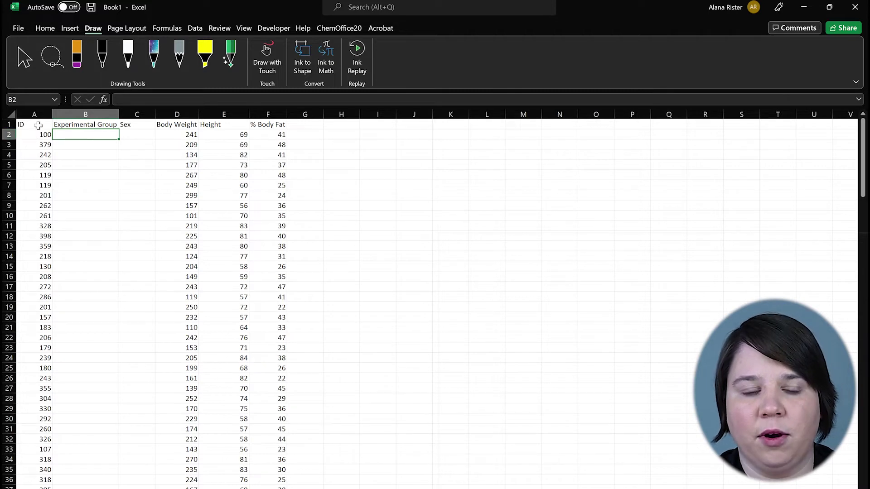
pyautogui.moveTo(32, 135); pyautogui.dragTo(41, 303)
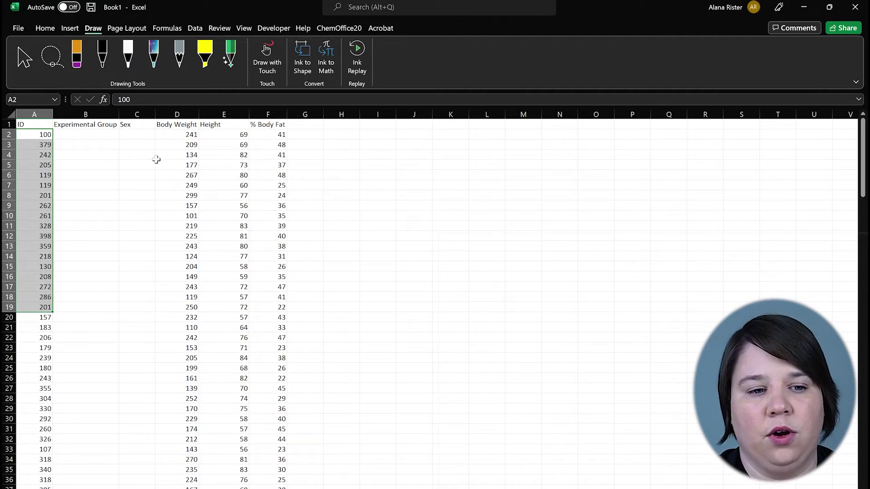
pyautogui.click(123, 198)
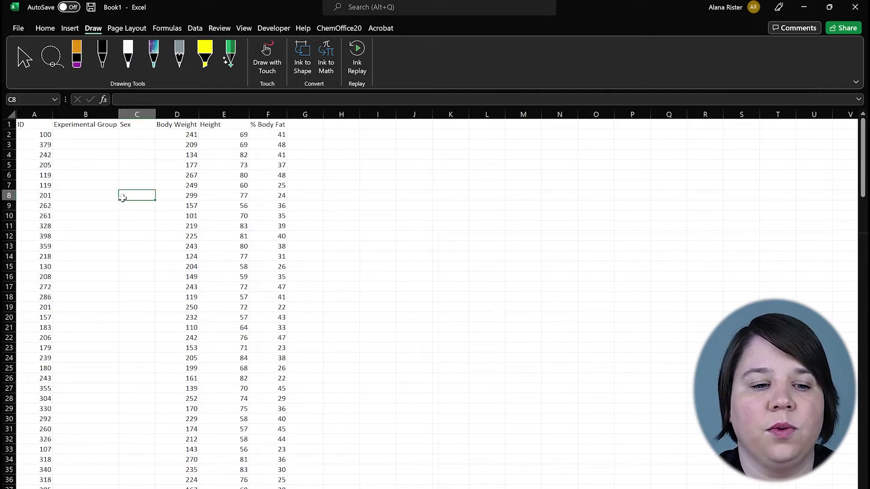
# Step: Begin a VLOOKUP formula in B2 with A2 as lookup value and columns A:C of the group and sex sheet as table array
pyautogui.click(86, 137)
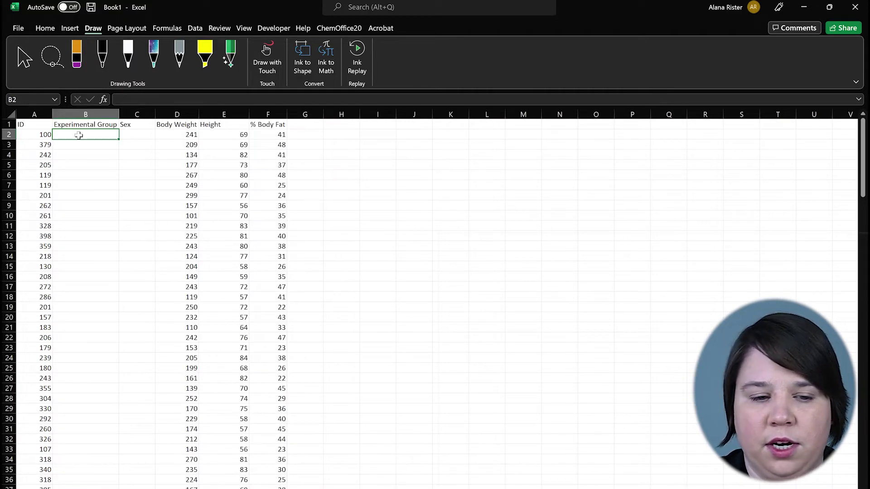
pyautogui.write('=vlookup(')
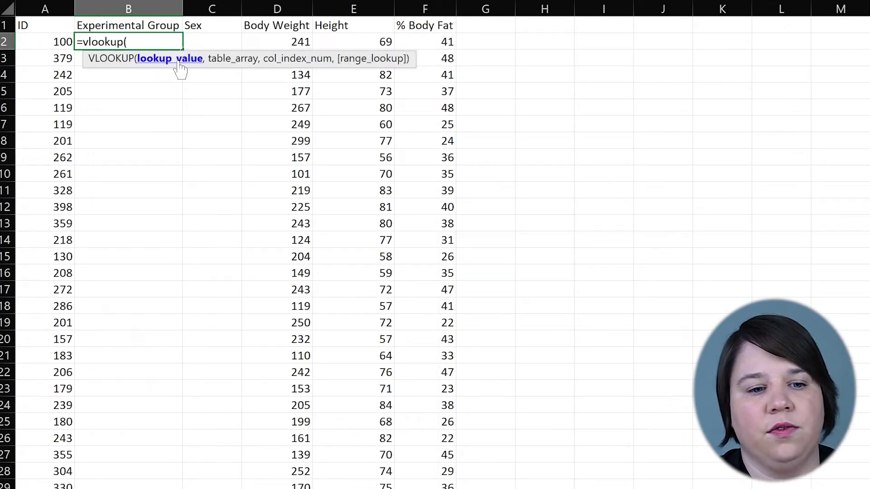
pyautogui.click(33, 41)
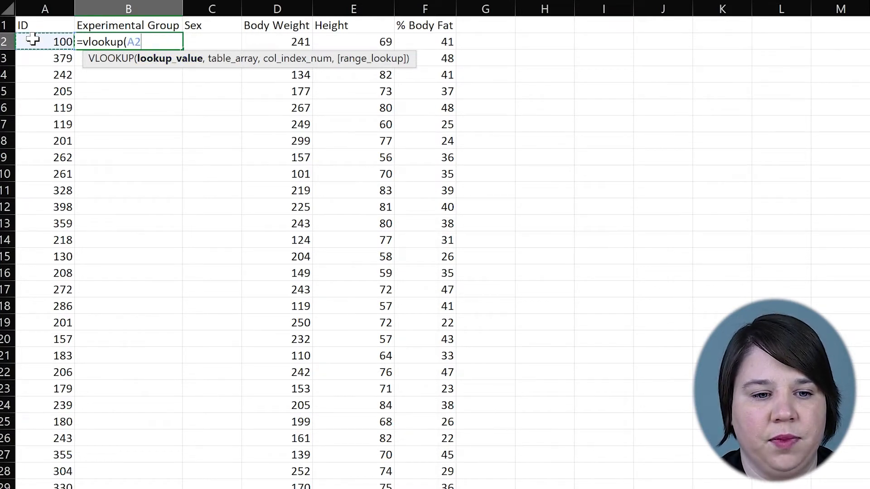
pyautogui.write(',')
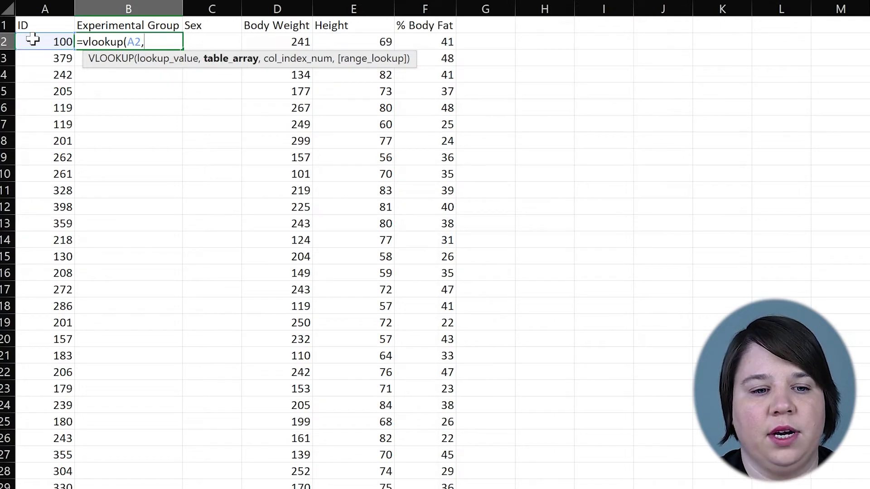
pyautogui.click(104, 488)
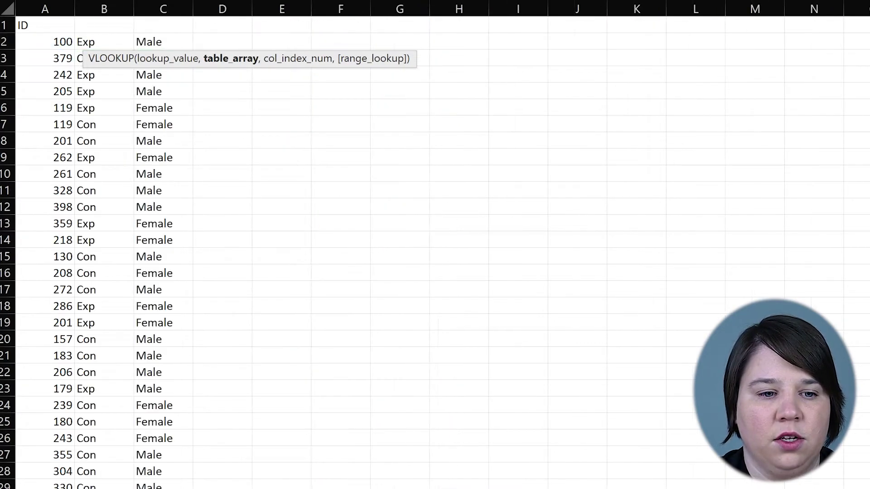
pyautogui.moveTo(46, 3); pyautogui.dragTo(167, 5)
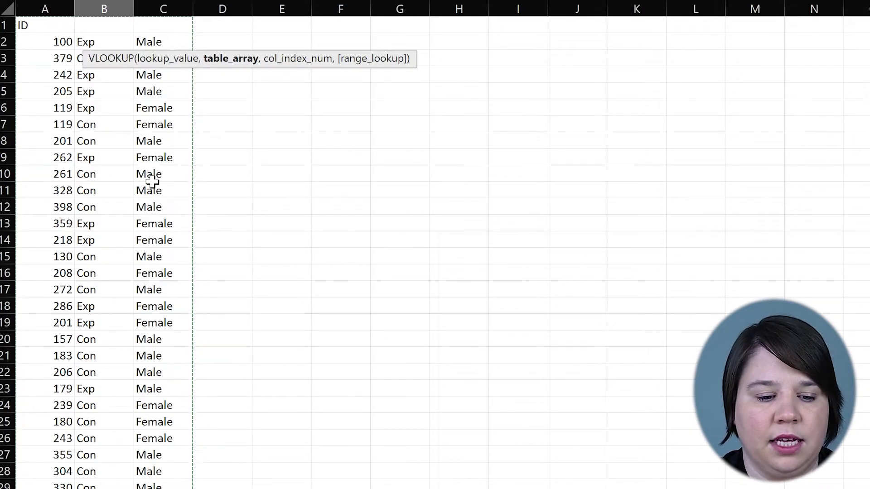
pyautogui.hotkey('ctrl', 'pagedown')
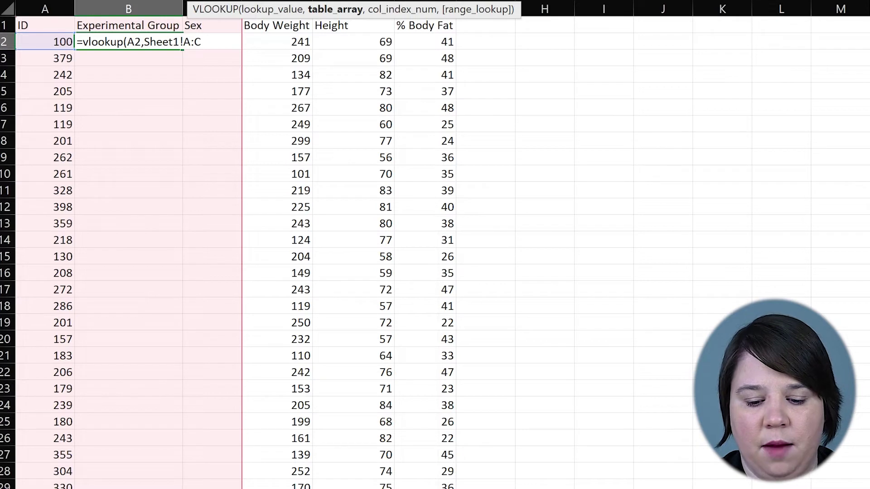
# Step: Complete the B2 lookup with column index 2 and FALSE for an exact match, and fill it down the Experimental Group column
pyautogui.write(',')
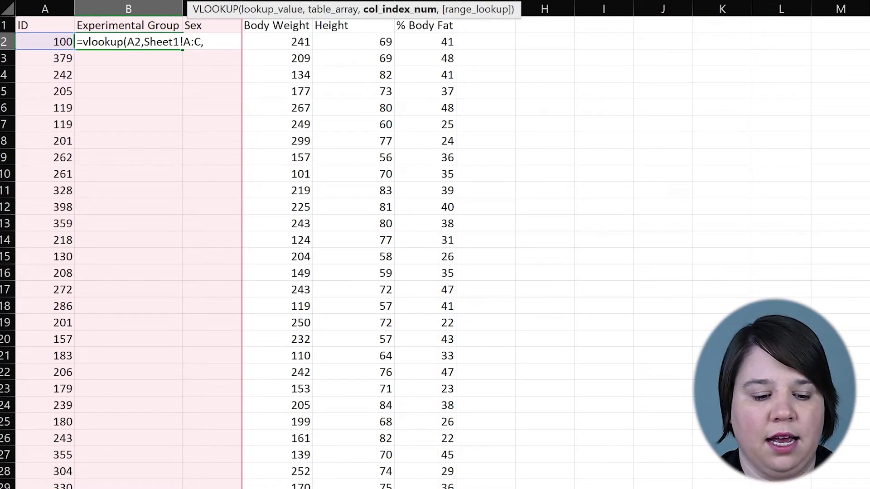
pyautogui.write('2,')
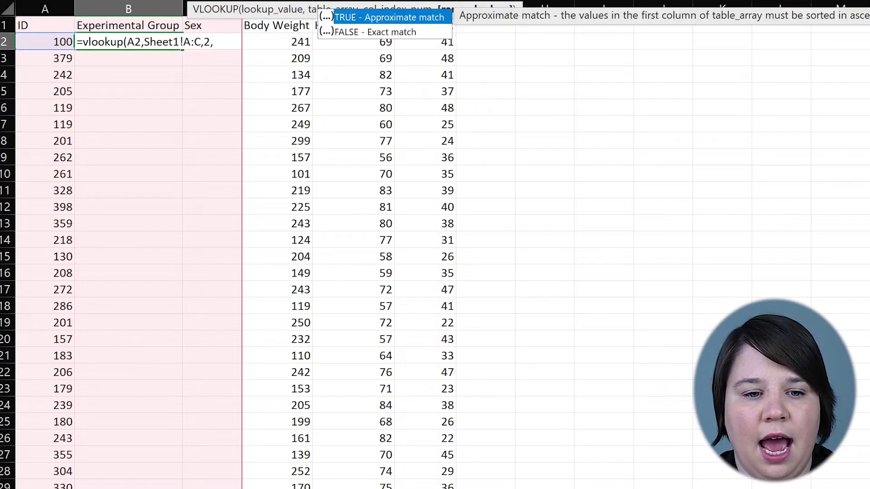
pyautogui.write('FAL')
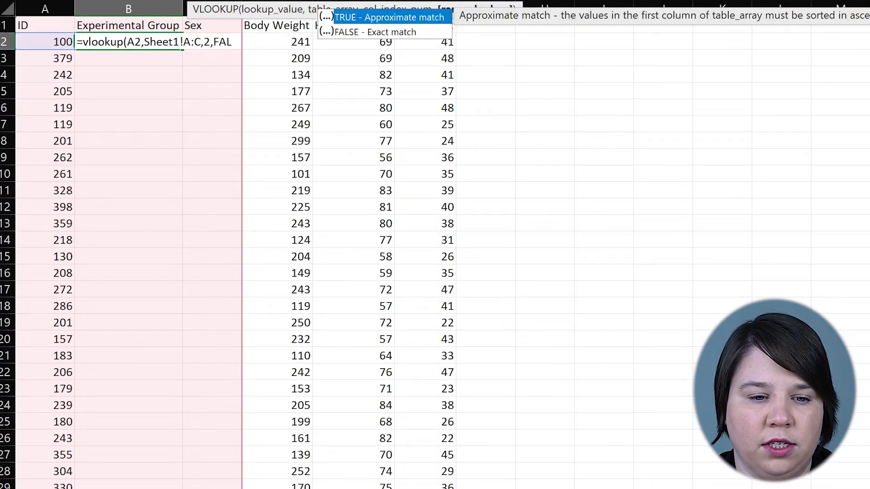
pyautogui.write('SE)')
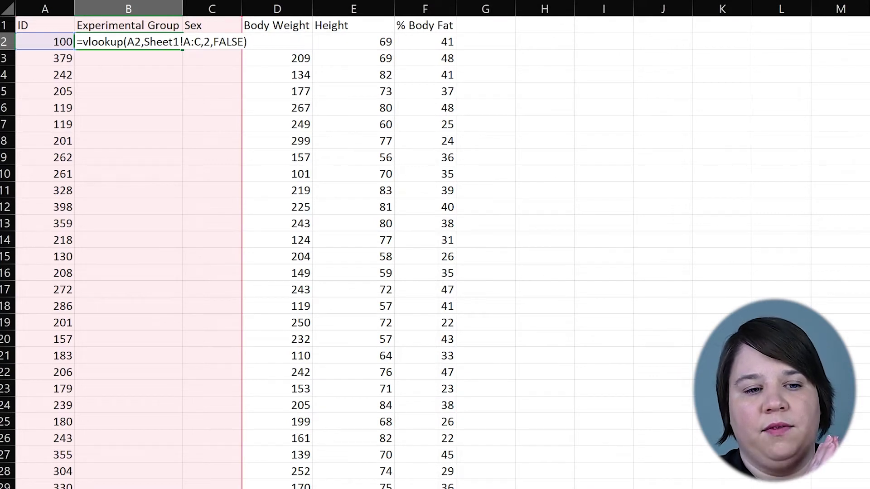
pyautogui.press('Return')
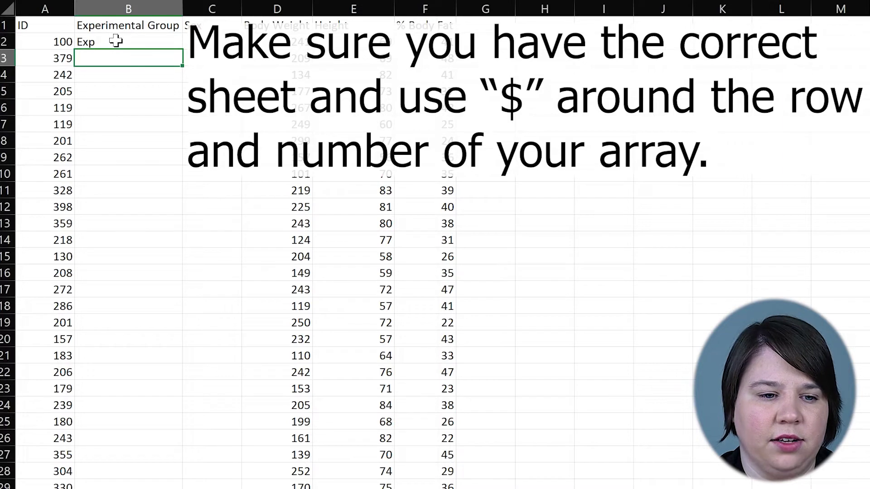
pyautogui.click(116, 40)
pyautogui.doubleClick(182, 49)
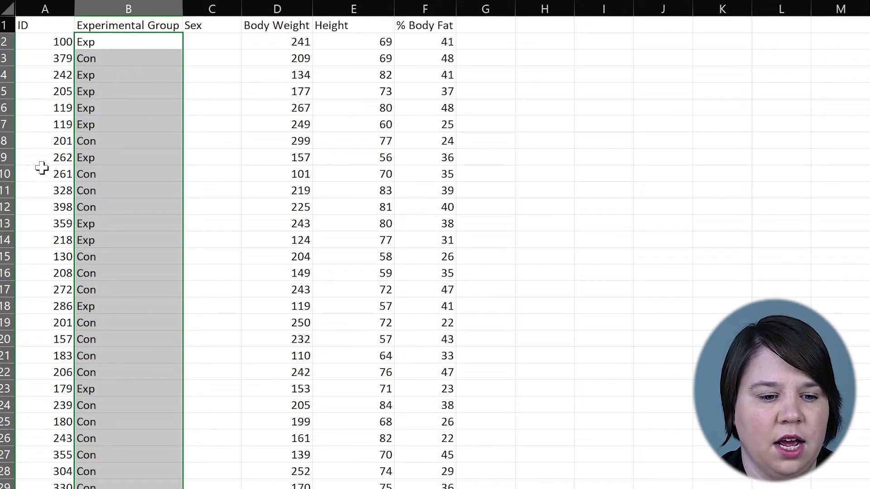
# Step: Copy the formula =VLOOKUP(A2,Sheet2!A:C,2,FALSE) from B2 into C2
pyautogui.click(281, 19)
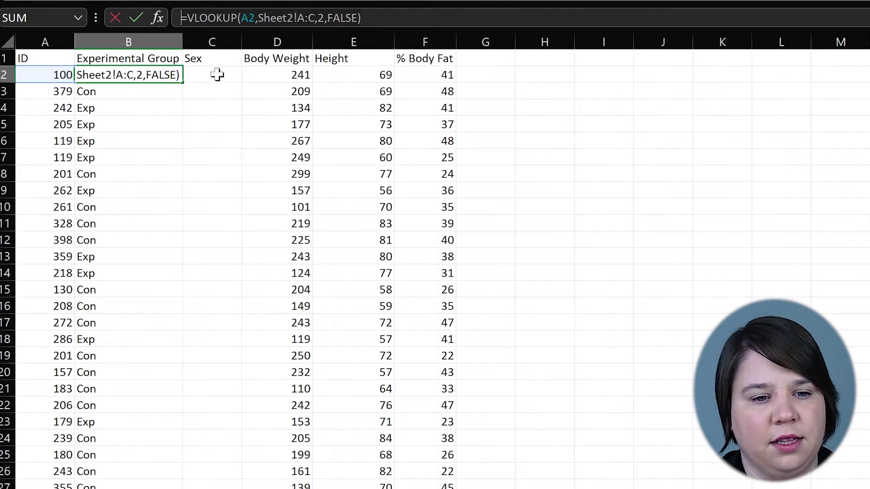
pyautogui.click(380, 19)
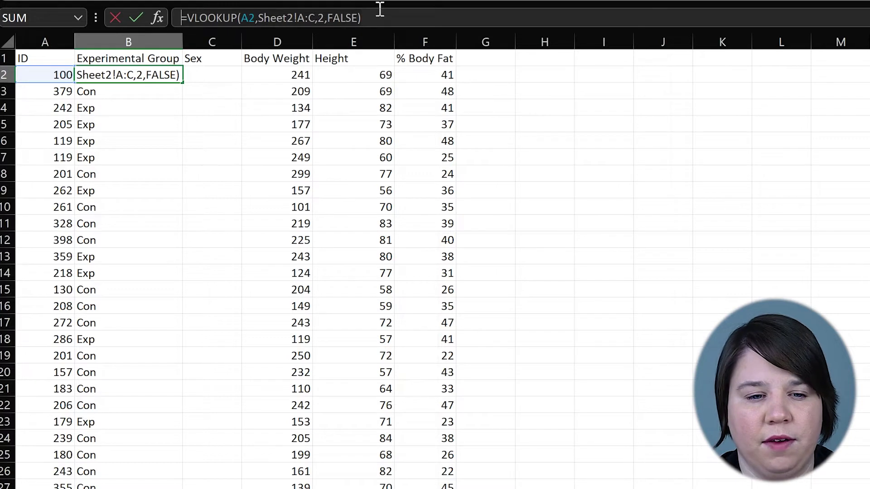
pyautogui.click(379, 17)
pyautogui.click(213, 74)
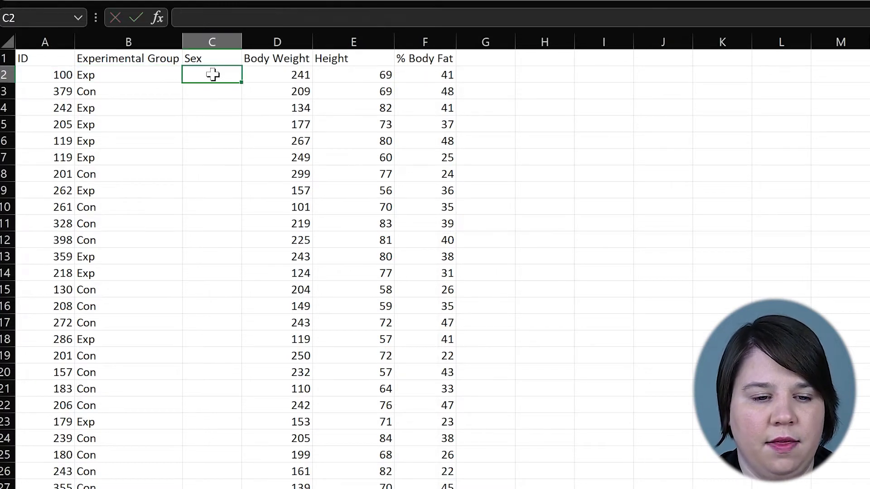
pyautogui.click(235, 10)
pyautogui.write('=VLOOKUP(A2,Sheet2!A:C,2,FALSE)')
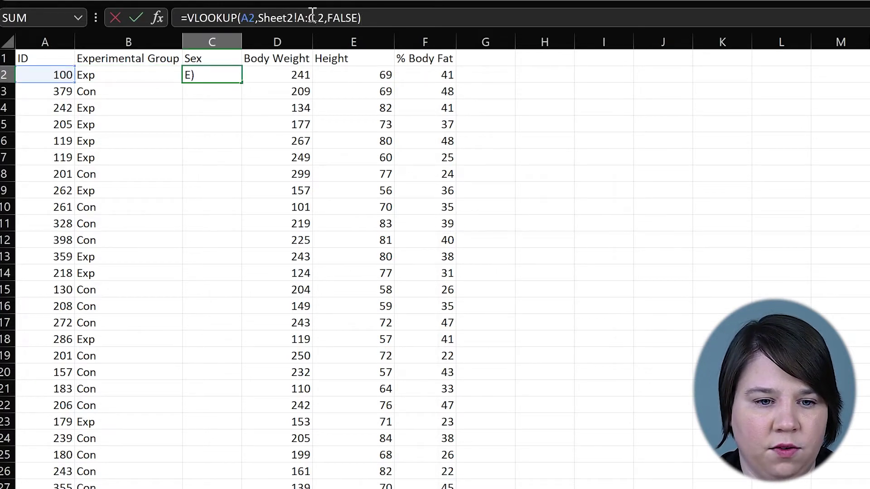
# Step: Change the C2 lookup's column index to 3 and fill the formula down the Sex column
pyautogui.click(324, 17)
pyautogui.press('BackSpace')
pyautogui.write('3')
pyautogui.press('Return')
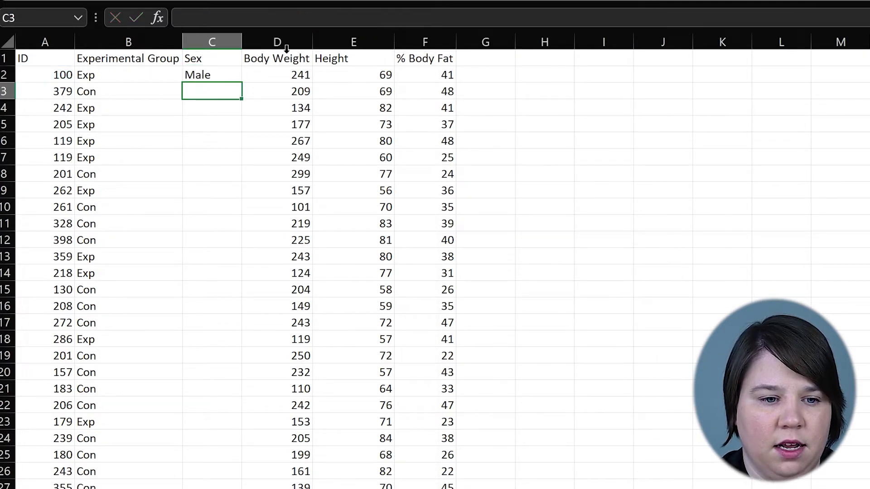
pyautogui.click(235, 75)
pyautogui.doubleClick(242, 82)
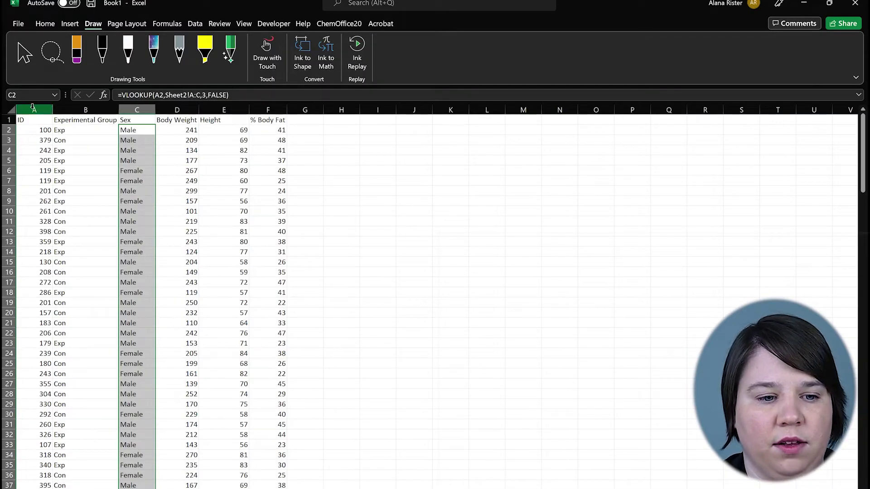
# Step: Create a PivotTable from columns A to F on a new worksheet
pyautogui.click(32, 109)
pyautogui.moveTo(32, 109); pyautogui.dragTo(276, 110)
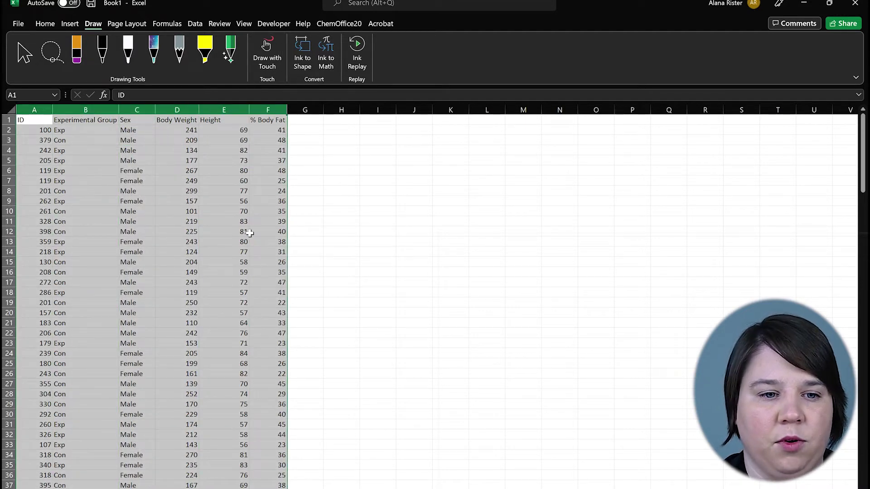
pyautogui.click(71, 25)
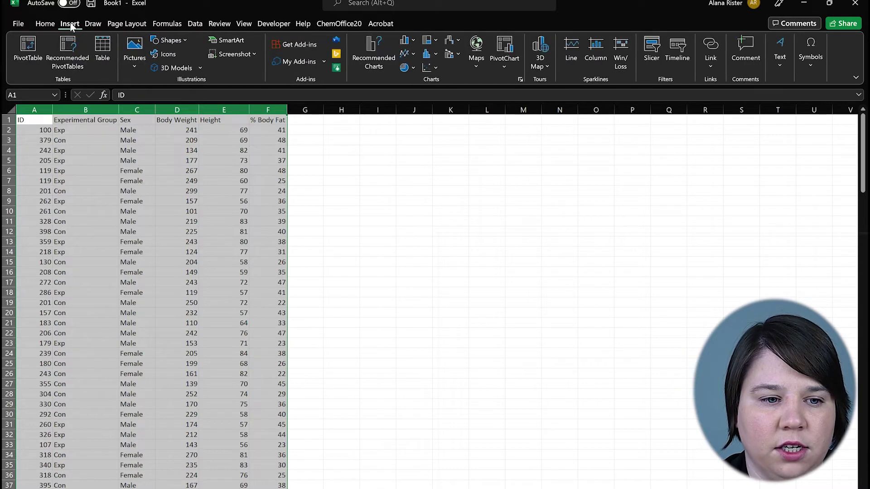
pyautogui.click(24, 56)
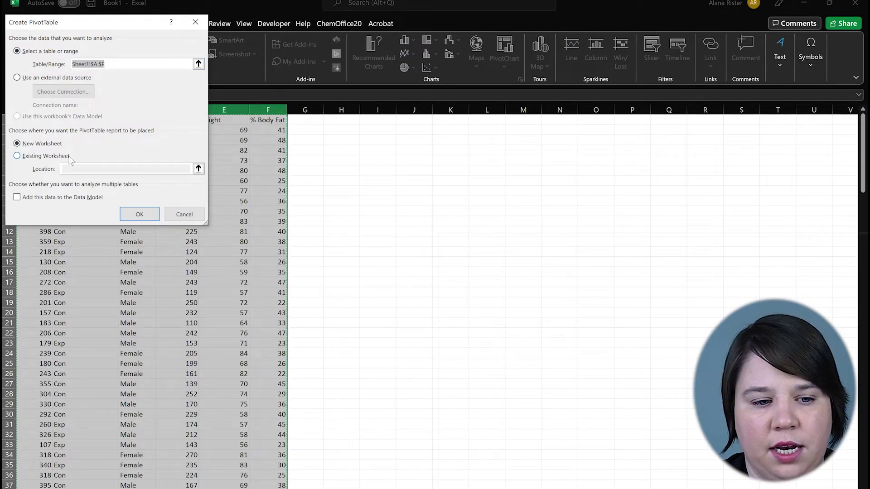
pyautogui.click(140, 219)
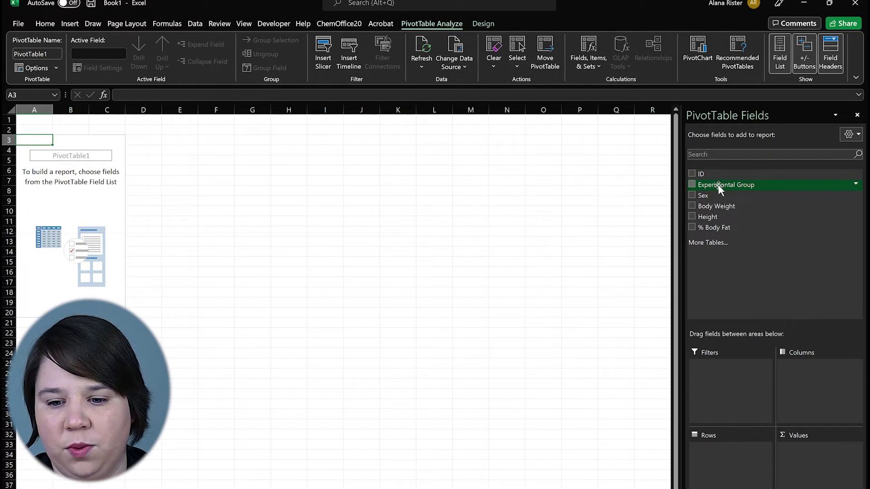
# Step: Add the Experimental Group field to the PivotTable's rows
pyautogui.moveTo(719, 190); pyautogui.dragTo(727, 457)
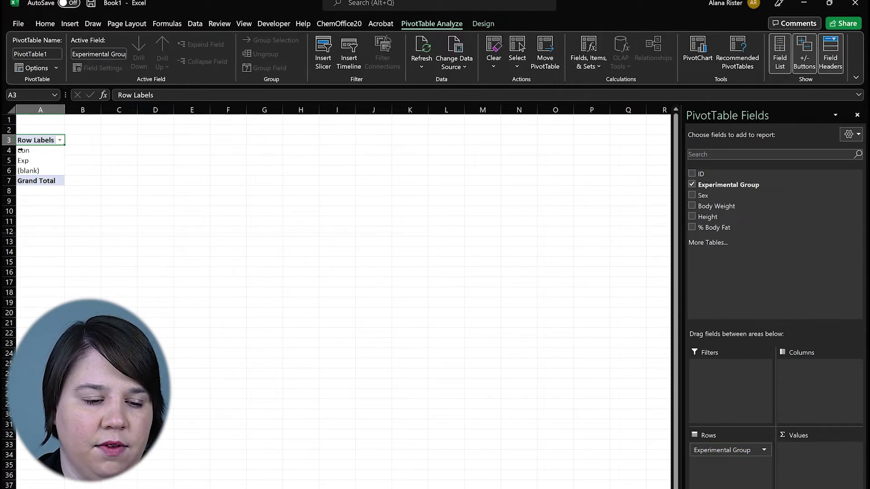
# Step: Add the Sex field to the PivotTable's rows, nested beneath Experimental Group
pyautogui.click(20, 150)
pyautogui.click(39, 162)
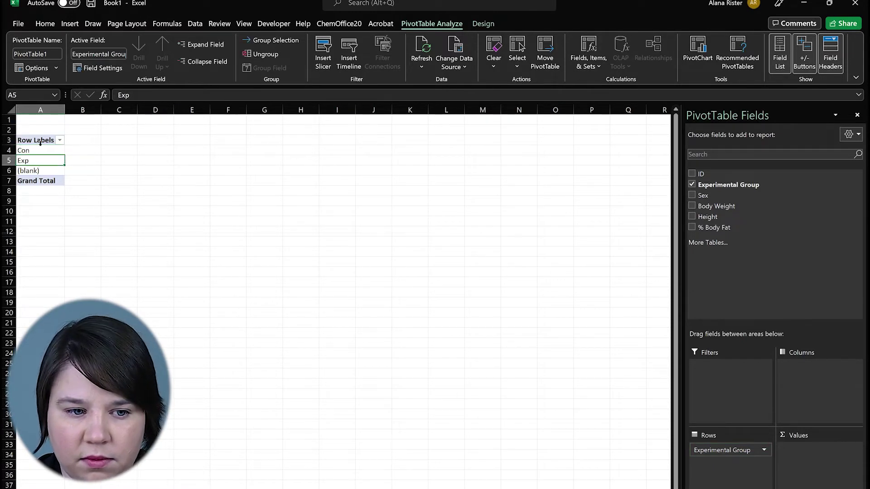
pyautogui.click(38, 151)
pyautogui.click(37, 161)
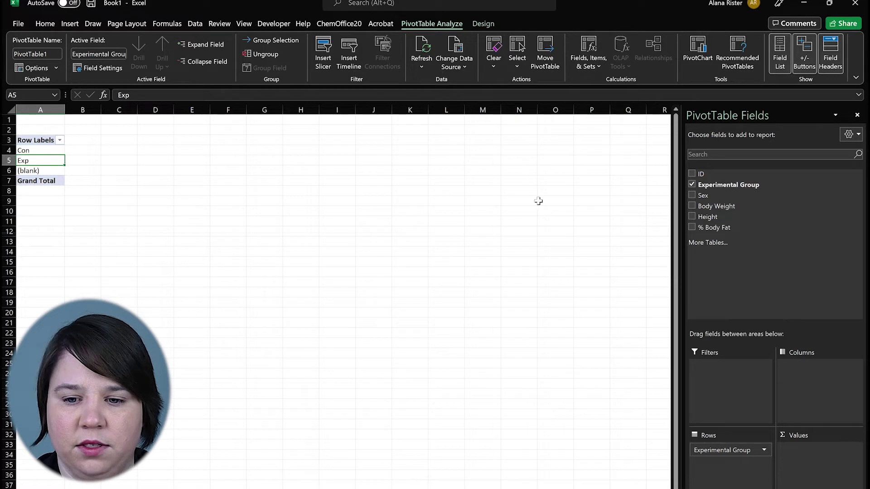
pyautogui.moveTo(709, 201); pyautogui.dragTo(722, 470)
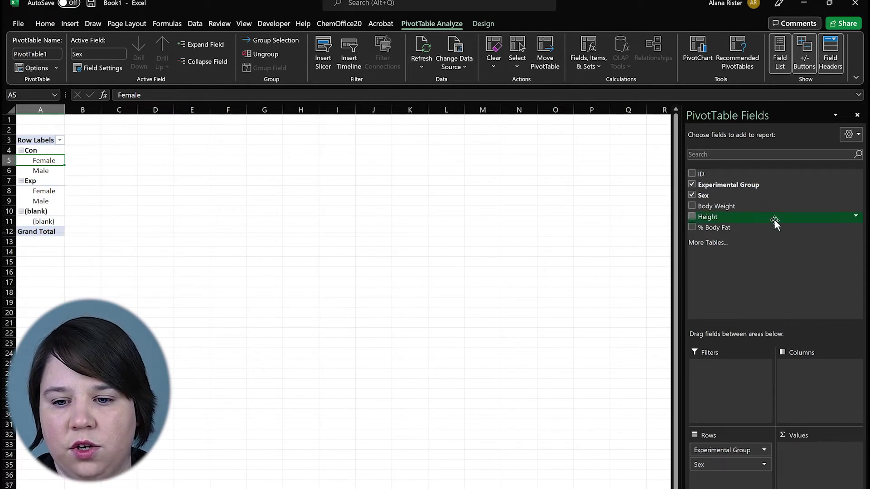
# Step: Add Body Weight to the PivotTable's values and summarize it by Average
pyautogui.moveTo(720, 208); pyautogui.dragTo(818, 458)
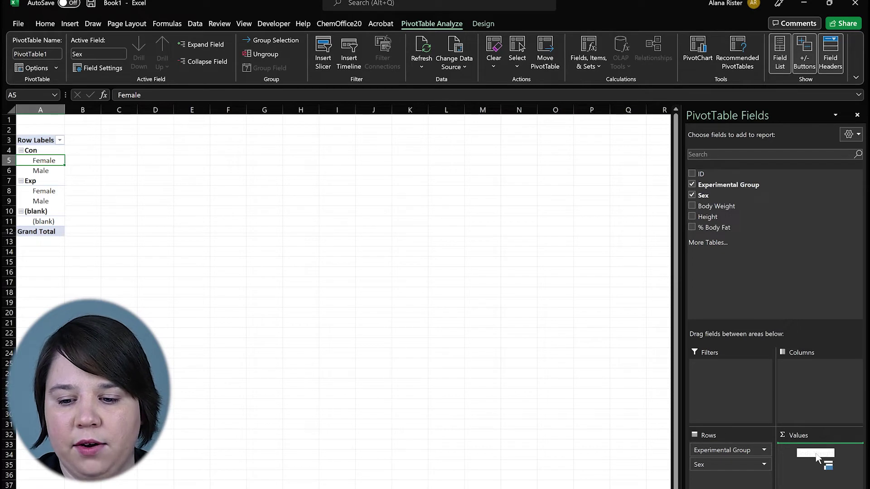
pyautogui.moveTo(815, 454); pyautogui.dragTo(815, 452)
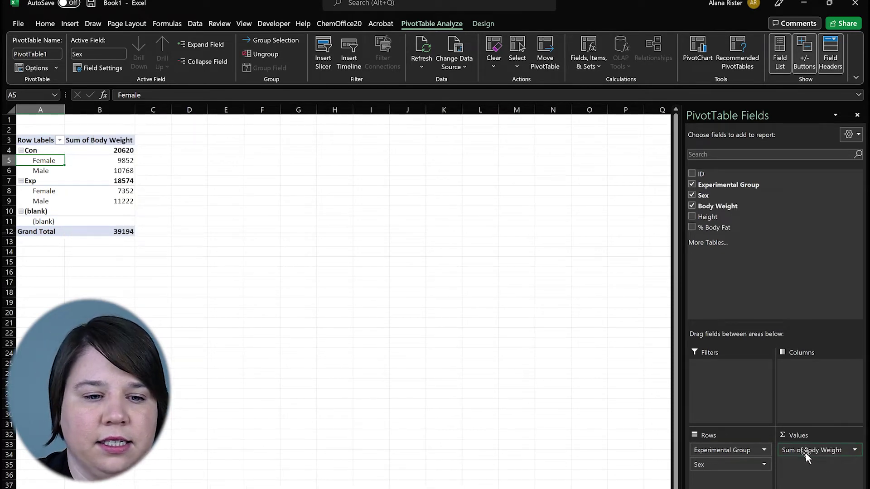
pyautogui.click(854, 452)
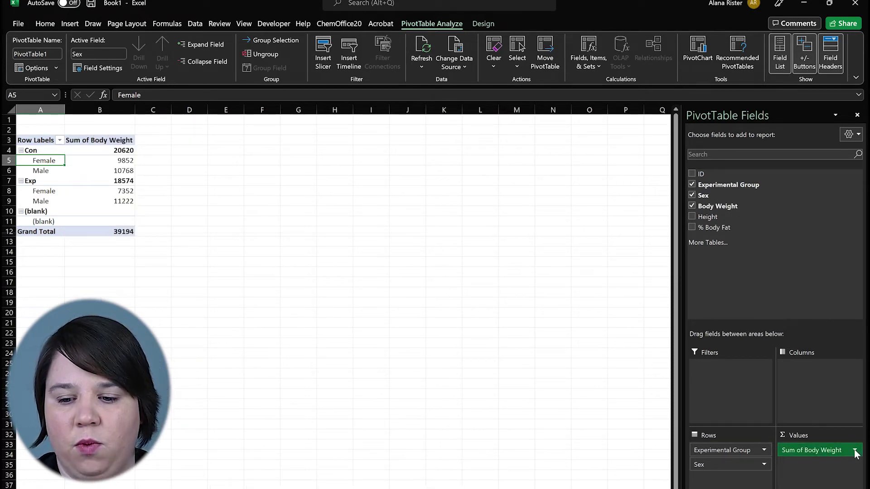
pyautogui.click(777, 250)
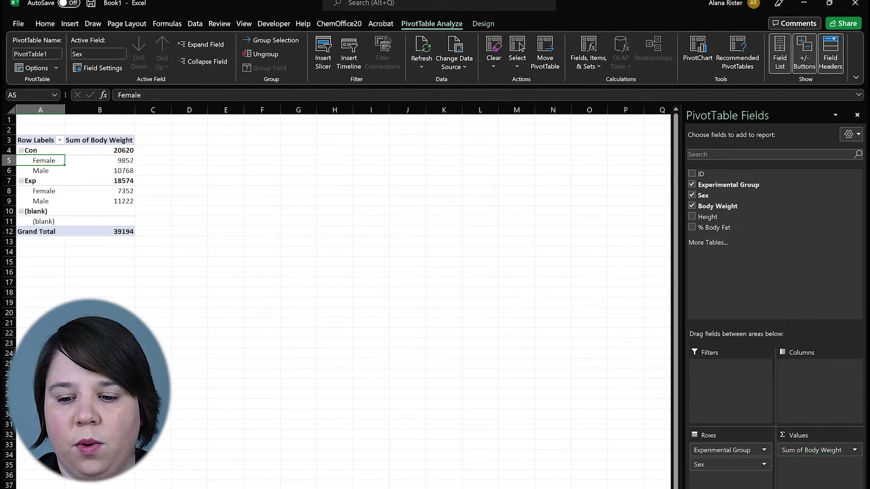
pyautogui.click(851, 356)
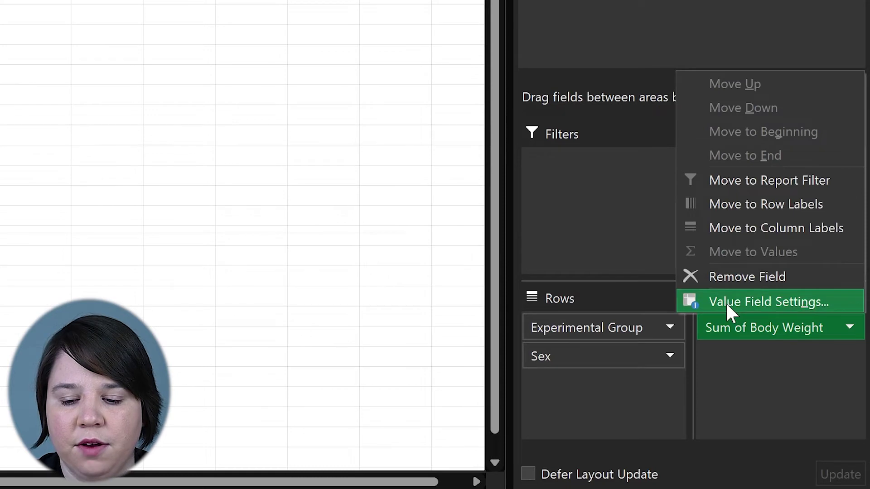
pyautogui.click(725, 301)
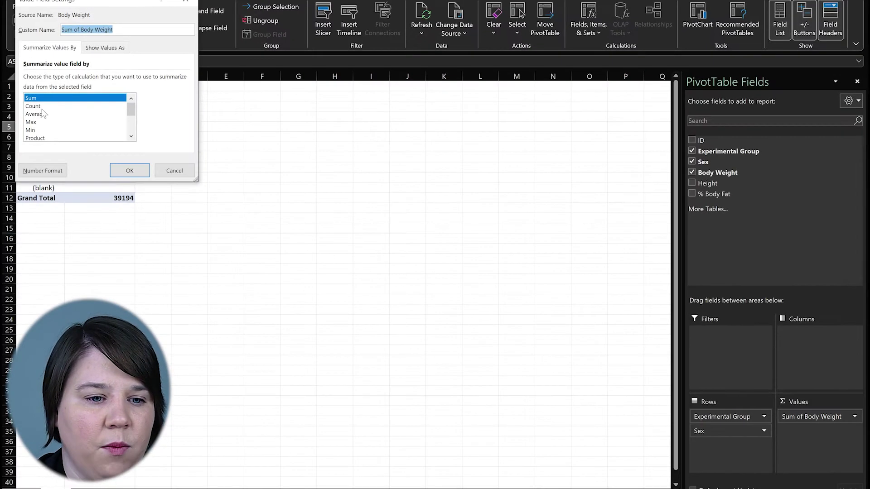
pyautogui.click(36, 113)
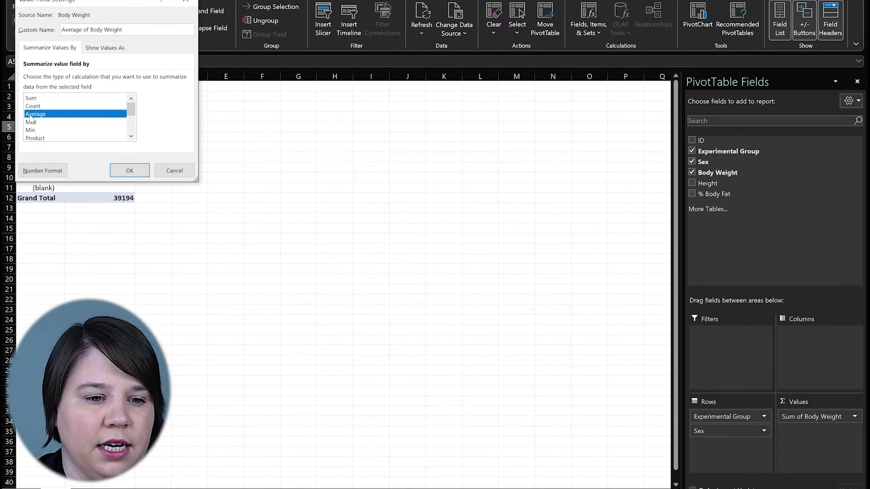
pyautogui.click(132, 171)
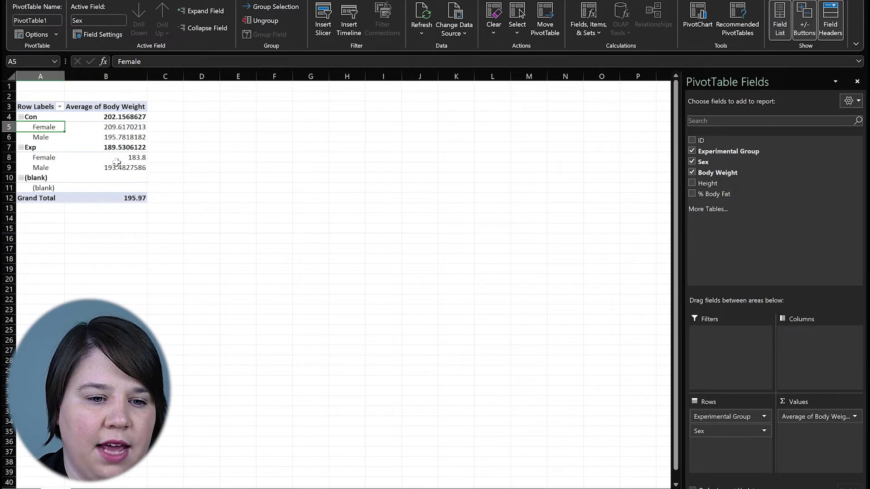
# Step: Add Body Weight to the values a second time and summarize this copy by StdDev
pyautogui.moveTo(735, 176); pyautogui.dragTo(827, 432)
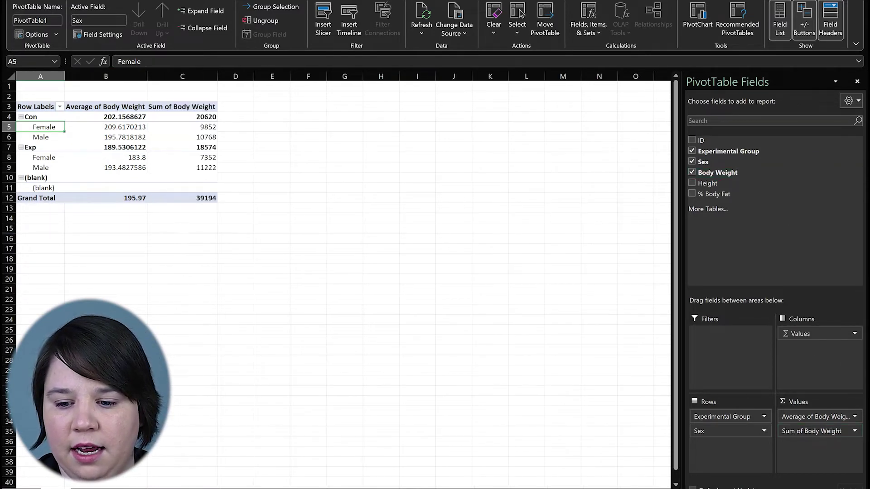
pyautogui.click(854, 431)
pyautogui.click(807, 416)
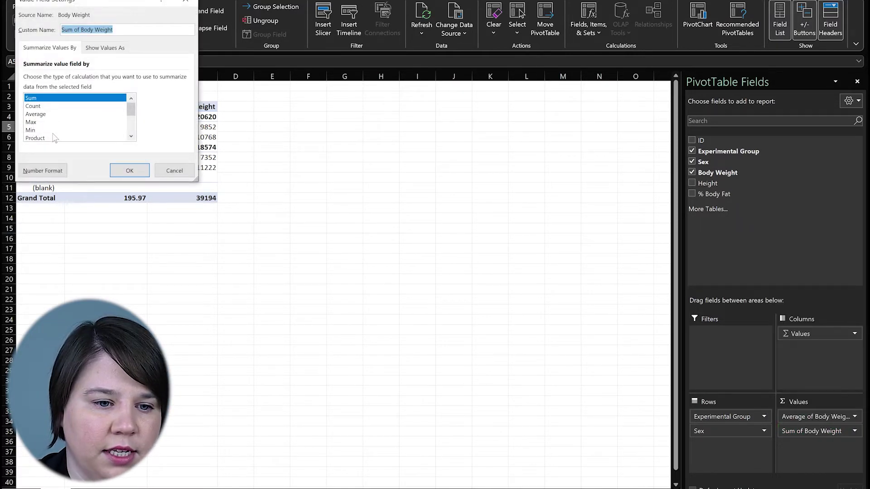
pyautogui.scroll(-2, 130, 119)
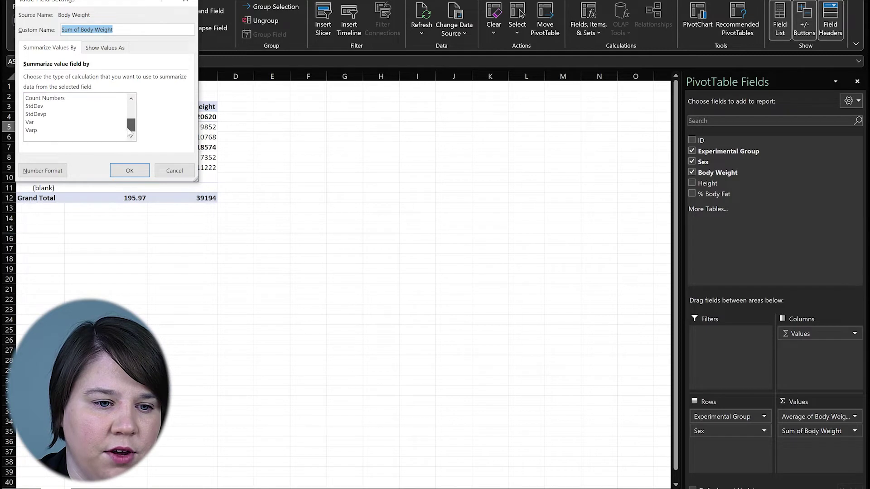
pyautogui.click(73, 106)
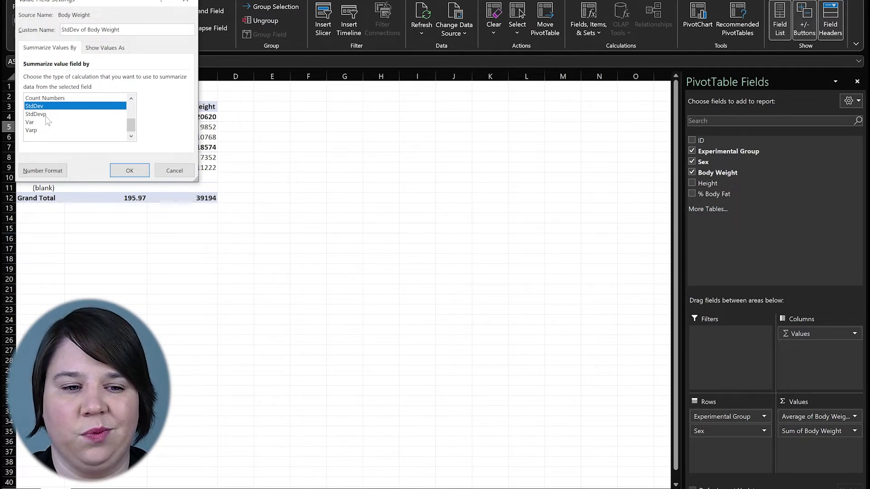
pyautogui.click(129, 170)
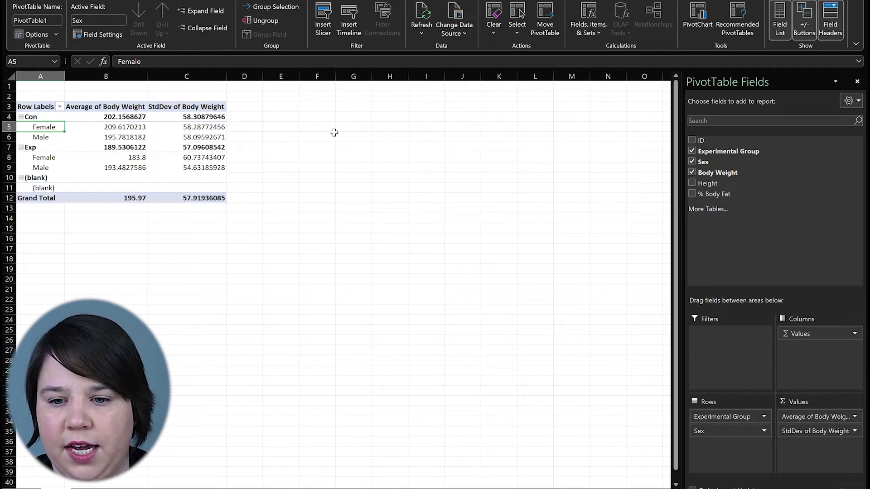
# Step: Add Height to the PivotTable's values and summarize it by Average
pyautogui.moveTo(701, 183); pyautogui.dragTo(800, 443)
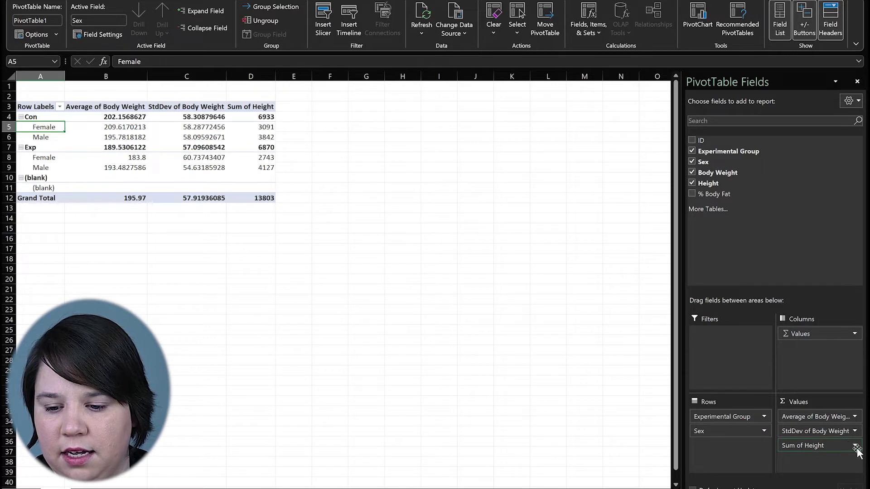
pyautogui.click(855, 446)
pyautogui.click(814, 432)
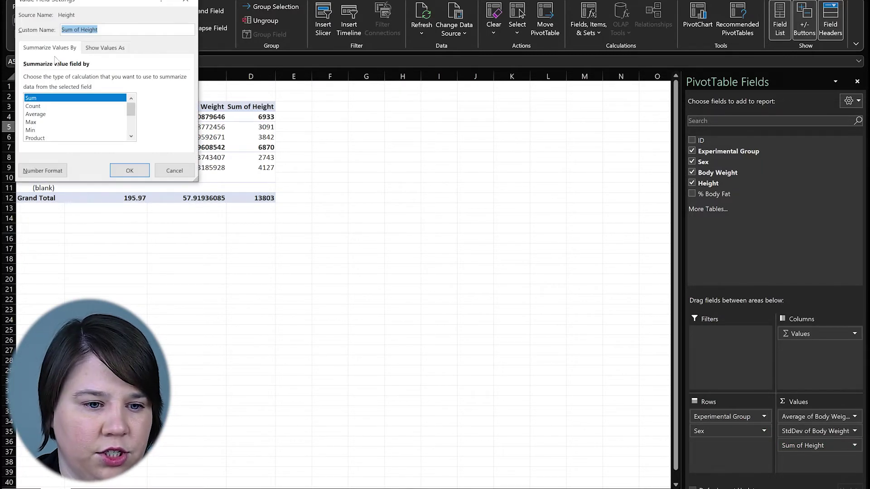
pyautogui.click(36, 114)
pyautogui.click(129, 171)
# Step: Add a second Height entry to the values and summarize it by StdDev
pyautogui.moveTo(721, 183); pyautogui.dragTo(837, 461)
pyautogui.click(838, 460)
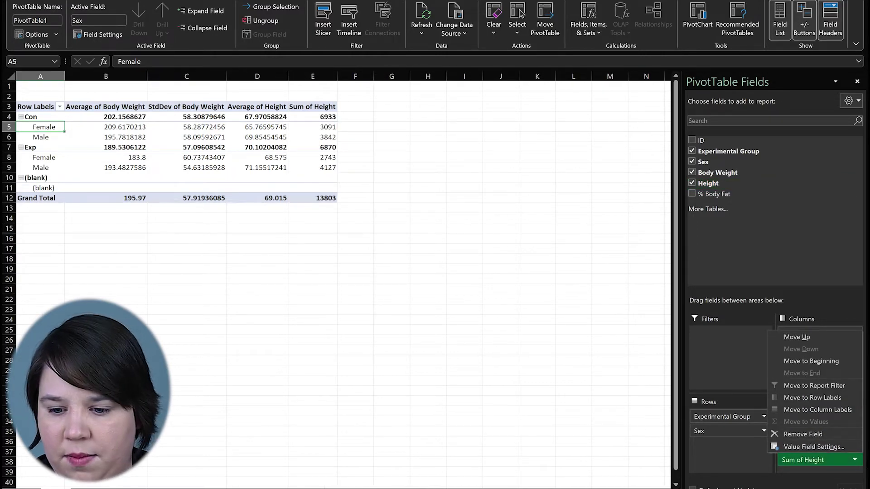
pyautogui.click(813, 447)
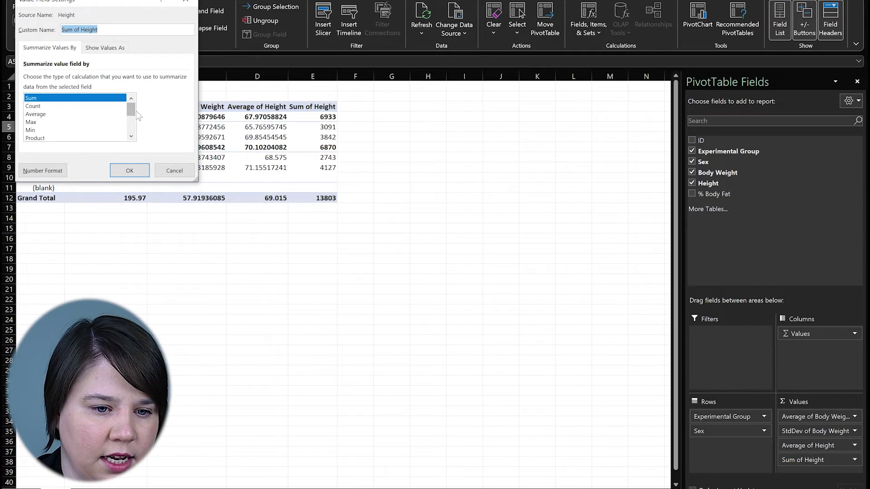
pyautogui.moveTo(131, 110); pyautogui.dragTo(132, 138)
pyautogui.click(58, 106)
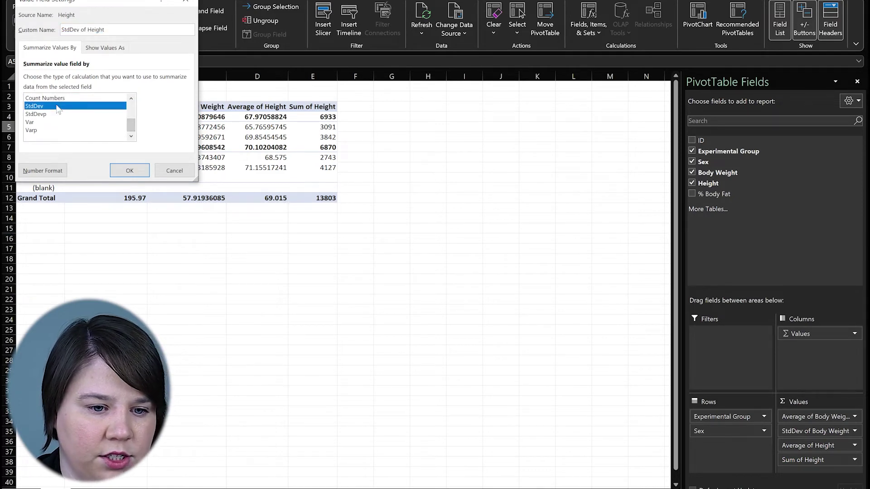
pyautogui.click(131, 172)
# Step: Add % Body Fat to the PivotTable's values and summarize it by Average
pyautogui.moveTo(711, 196); pyautogui.dragTo(810, 466)
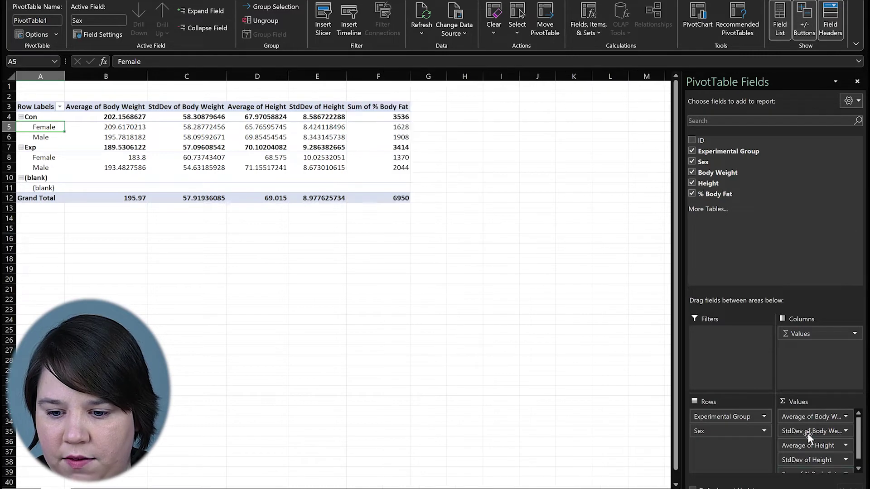
pyautogui.scroll(-2, 807, 434)
pyautogui.click(845, 467)
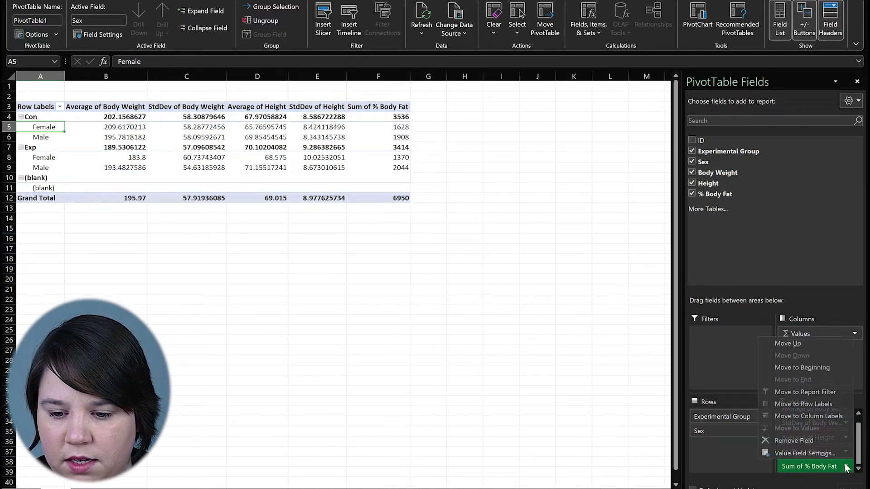
pyautogui.click(788, 453)
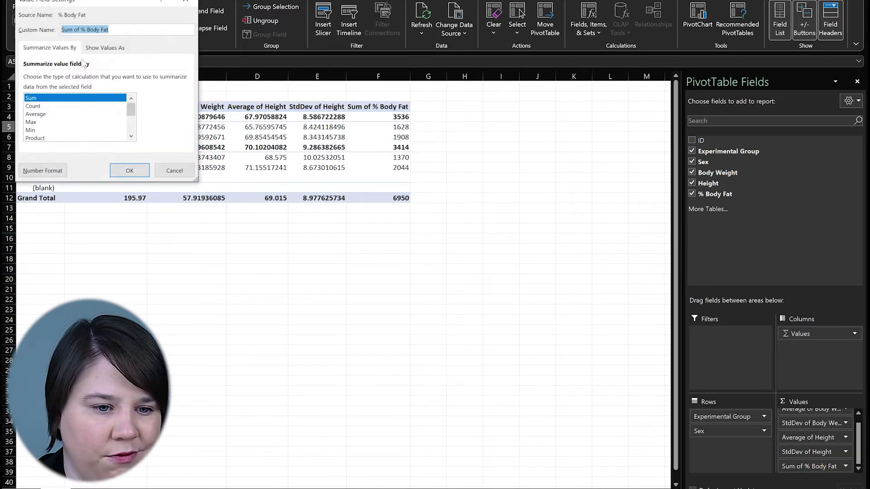
pyautogui.click(35, 114)
pyautogui.click(132, 172)
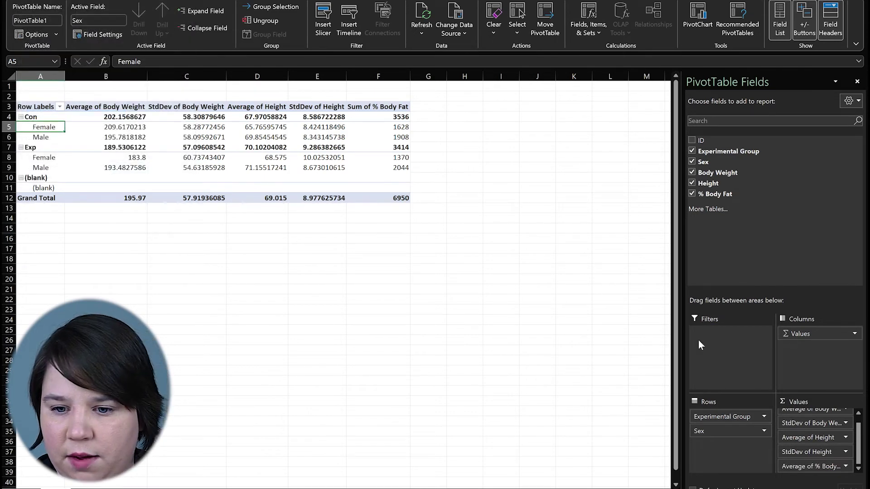
# Step: Add a second % Body Fat entry to the values and summarize it by StdDev
pyautogui.moveTo(815, 467); pyautogui.dragTo(818, 471)
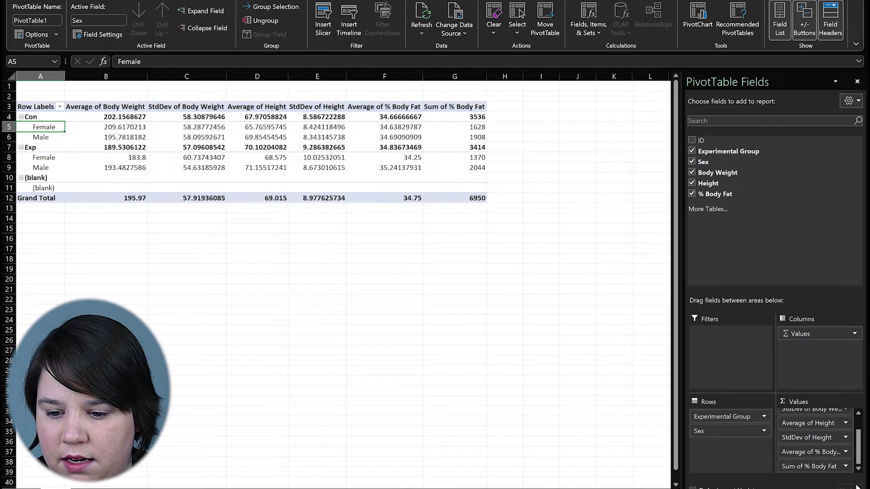
pyautogui.click(845, 466)
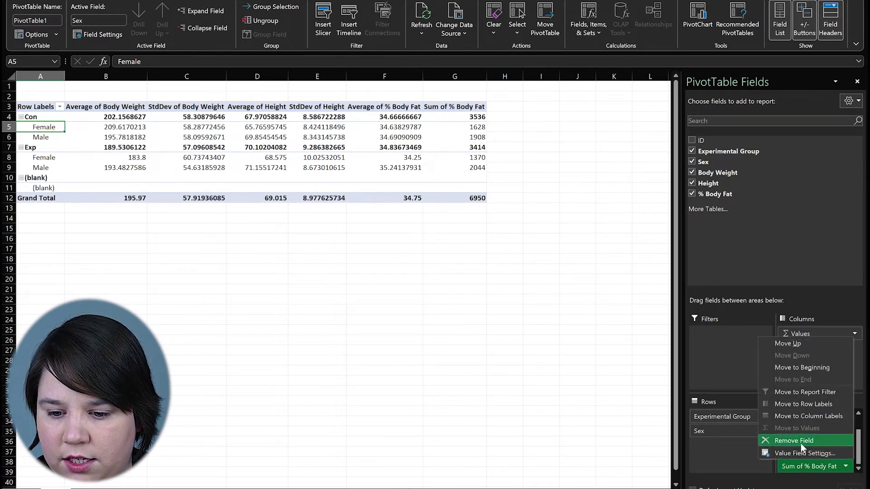
pyautogui.click(797, 455)
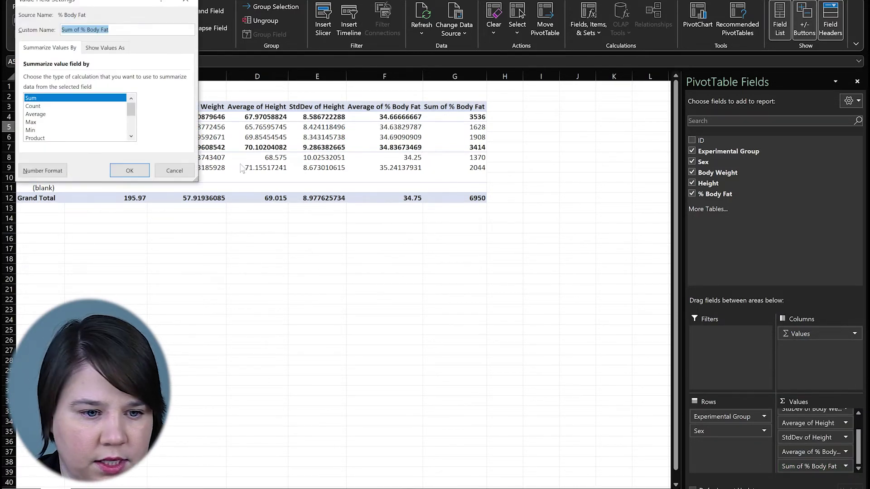
pyautogui.moveTo(132, 110); pyautogui.dragTo(131, 123)
pyautogui.click(63, 114)
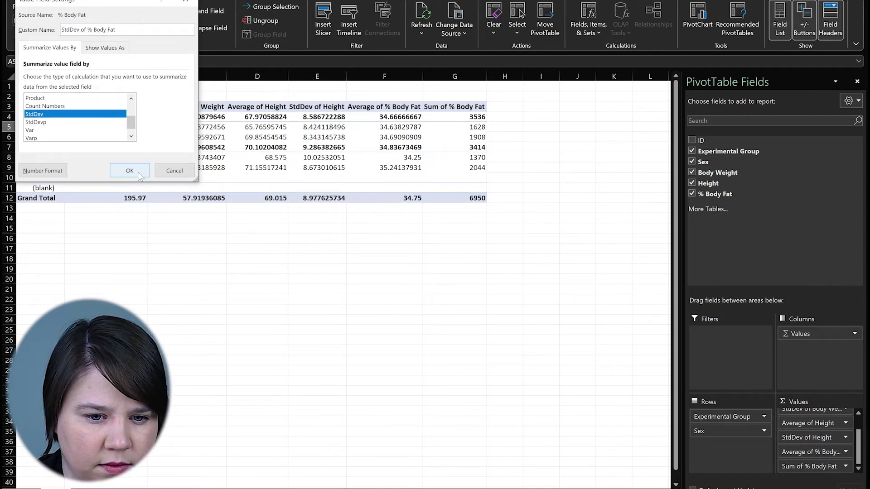
pyautogui.click(131, 171)
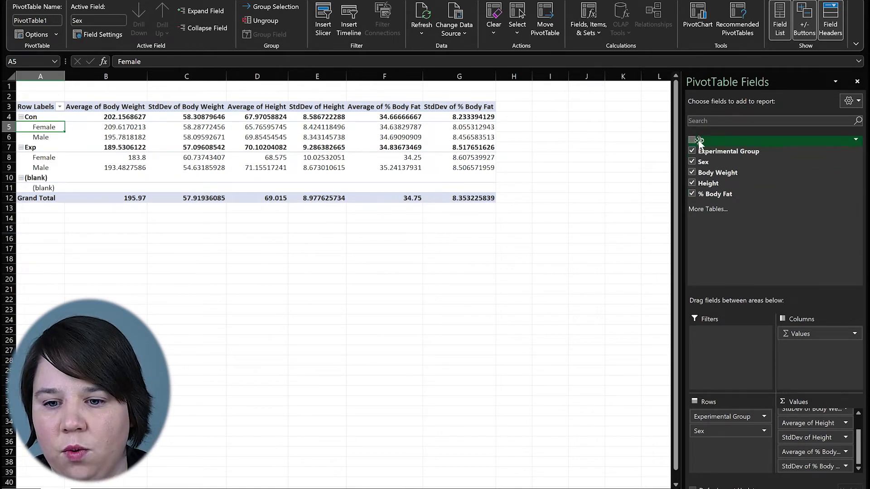
# Step: Add the ID field to the end of the PivotTable's values and summarize it by Count
pyautogui.moveTo(702, 140); pyautogui.dragTo(809, 475)
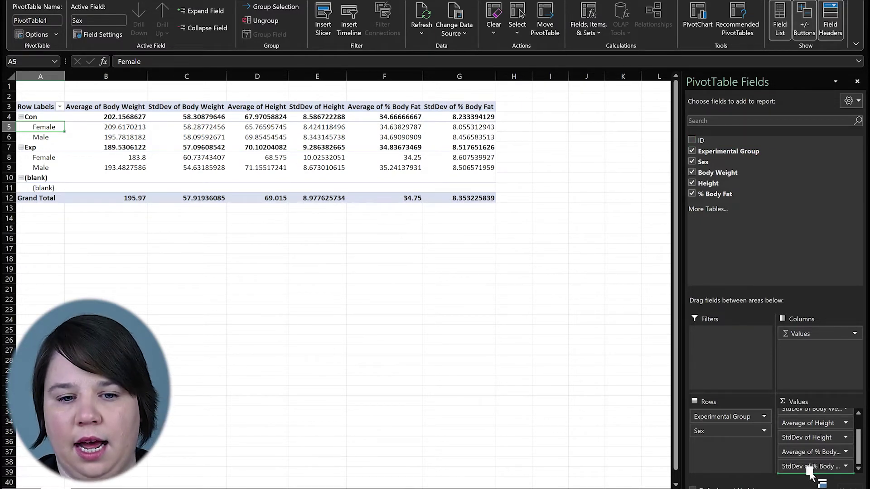
pyautogui.moveTo(809, 476); pyautogui.dragTo(810, 474)
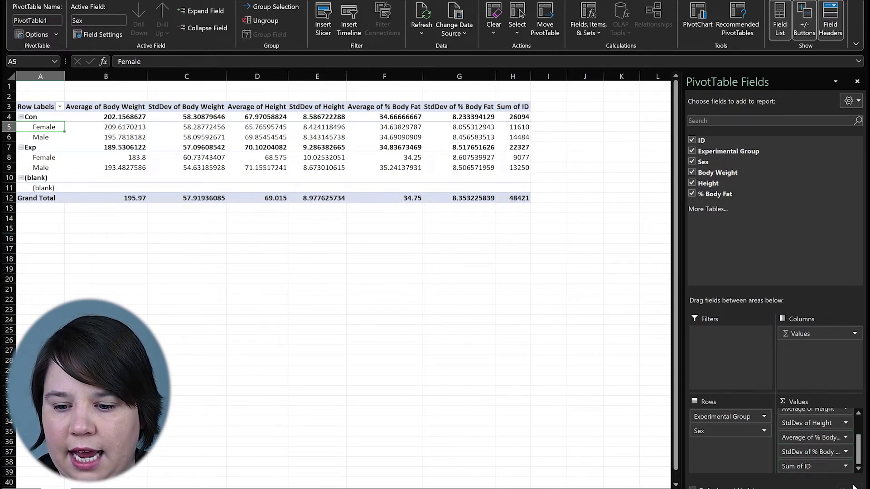
pyautogui.click(845, 466)
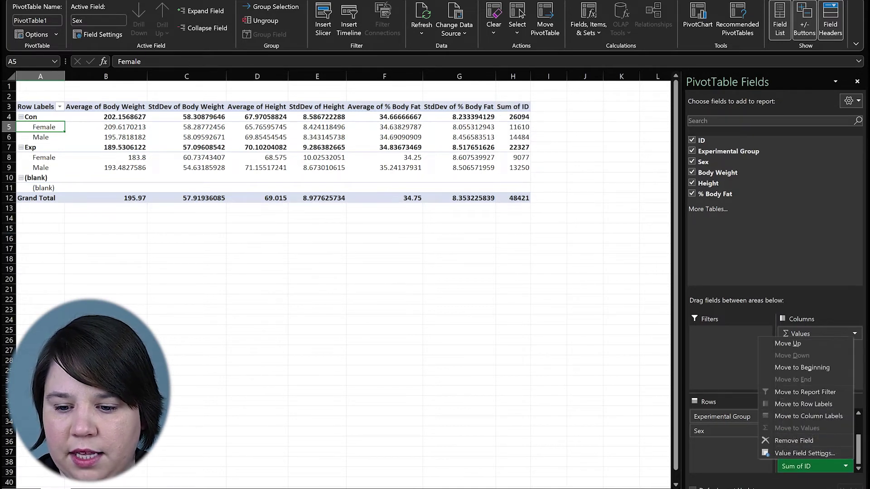
pyautogui.click(808, 453)
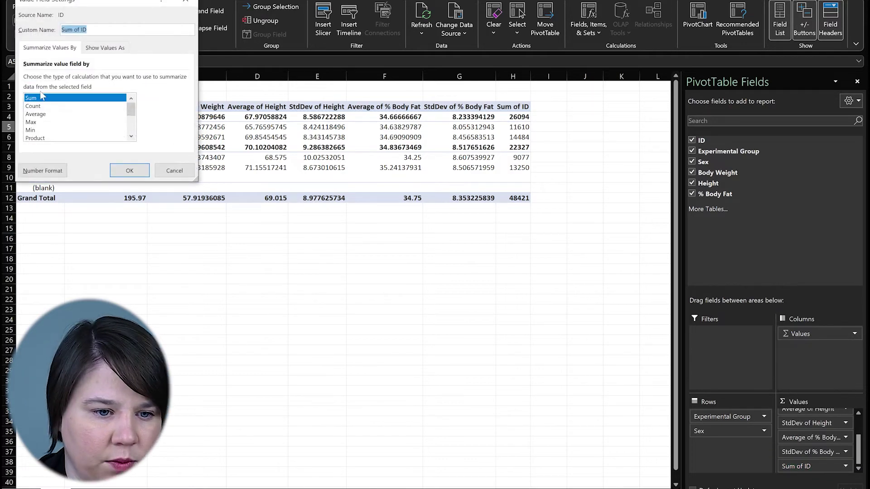
pyautogui.click(56, 107)
pyautogui.click(129, 171)
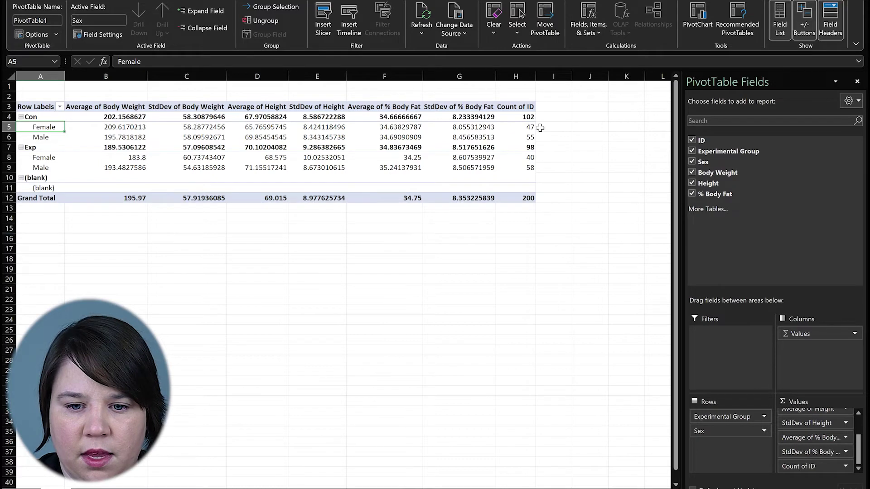
# Step: Examine the PivotTable's averages, standard deviations and ID counts for each experimental group and sex
pyautogui.moveTo(528, 127); pyautogui.dragTo(569, 171)
pyautogui.click(554, 177)
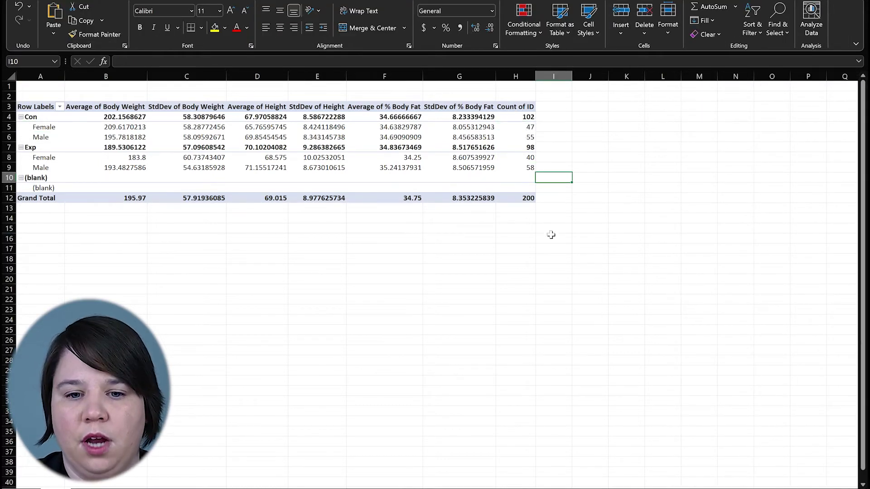
pyautogui.click(314, 138)
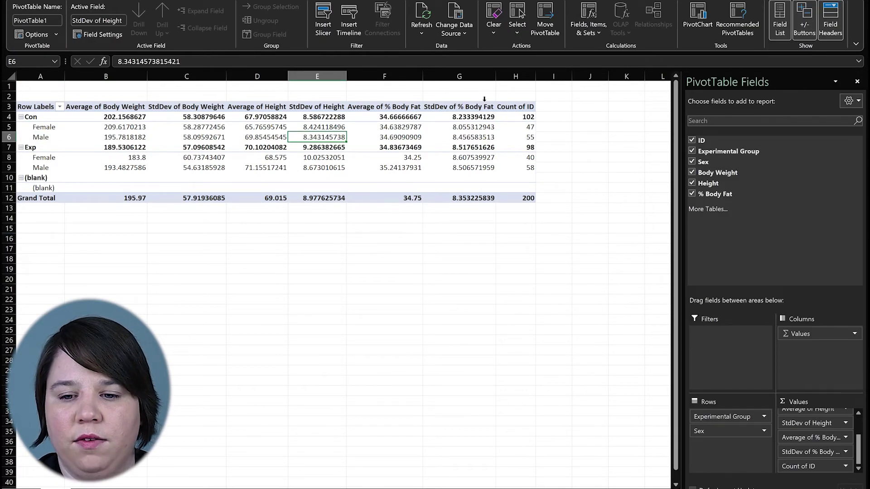
pyautogui.click(644, 139)
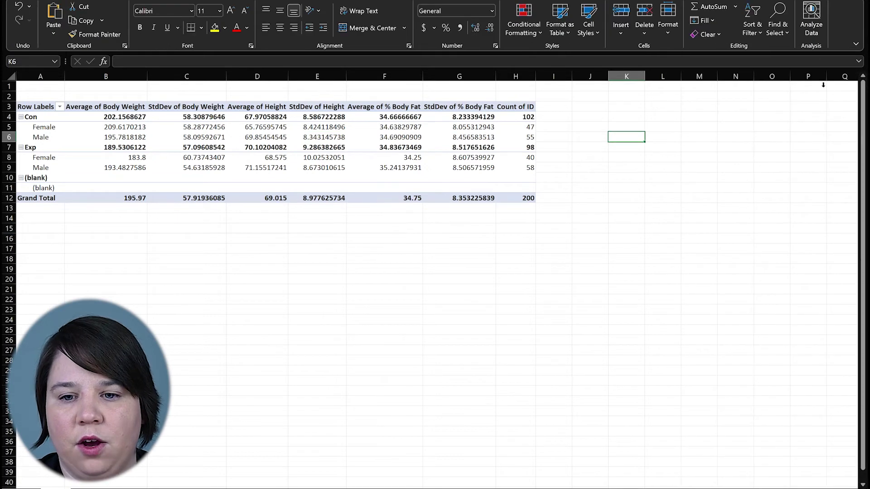
pyautogui.click(224, 159)
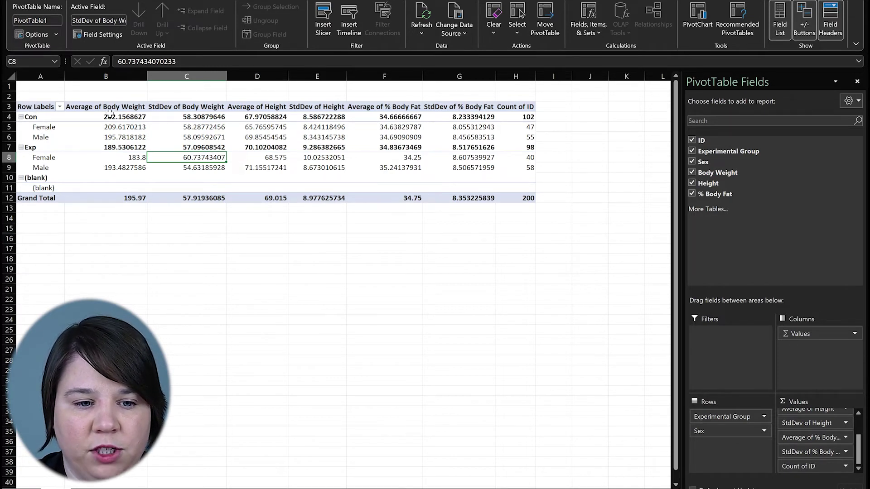
pyautogui.click(103, 126)
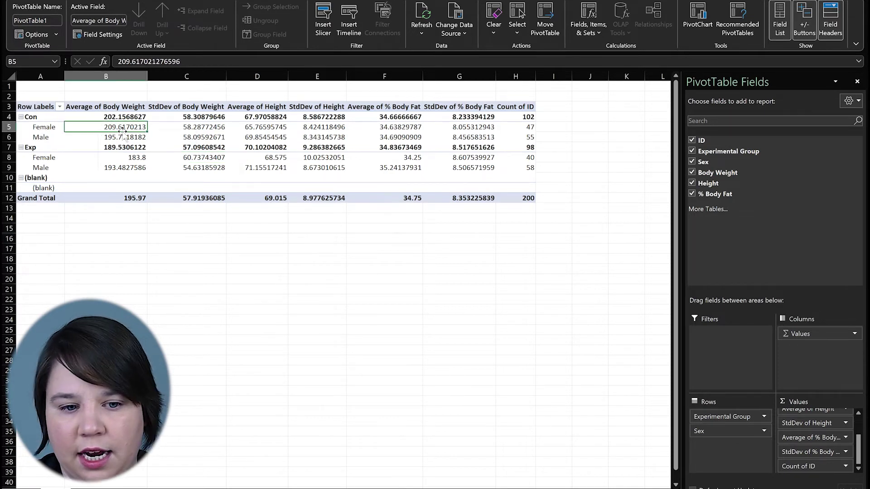
pyautogui.click(219, 129)
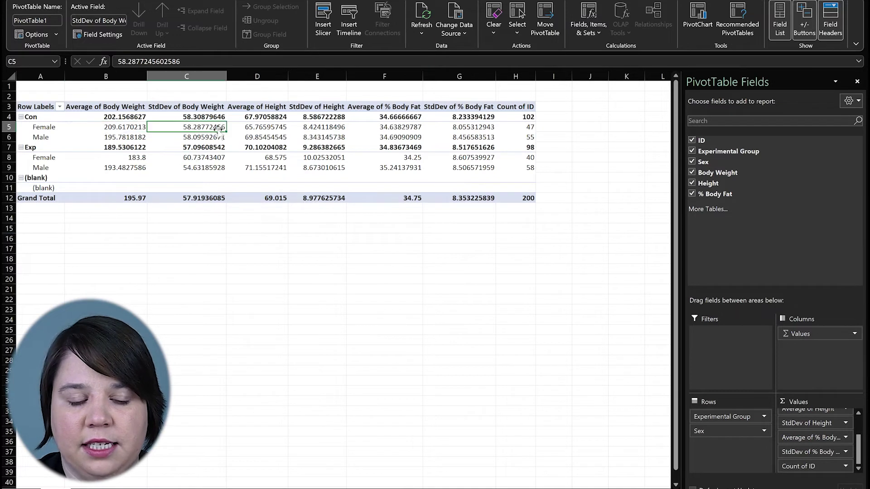
pyautogui.click(256, 130)
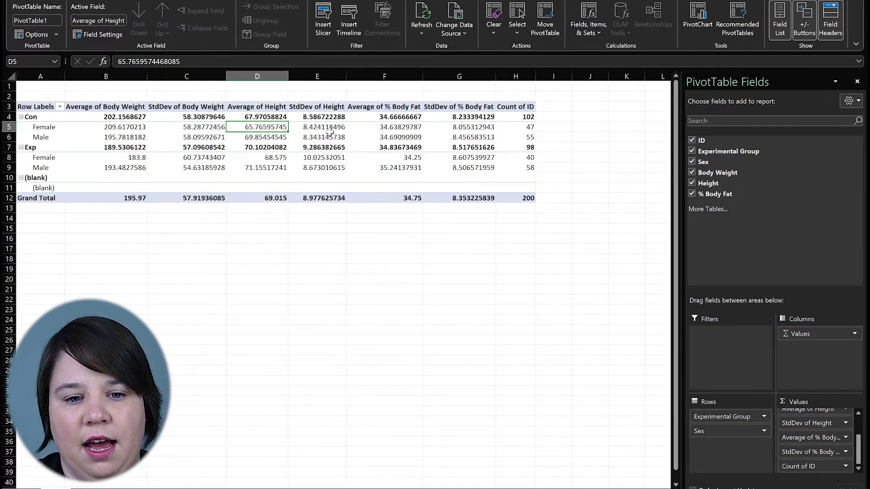
pyautogui.click(330, 129)
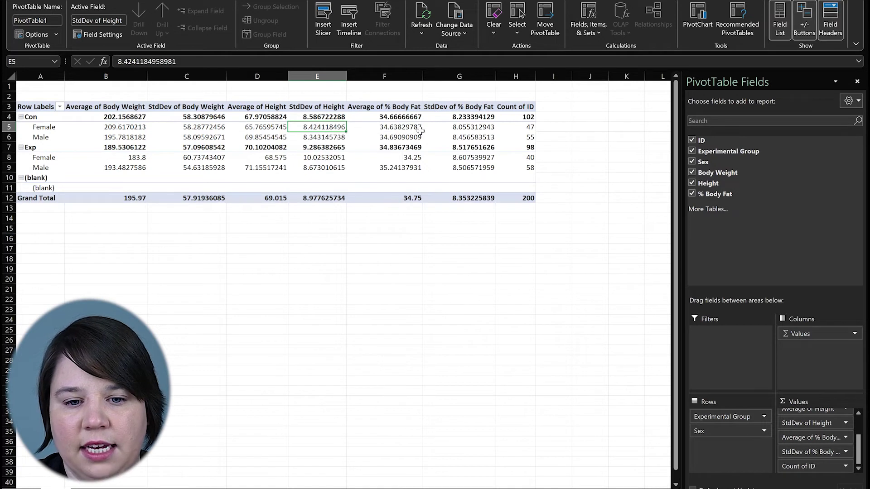
pyautogui.click(406, 128)
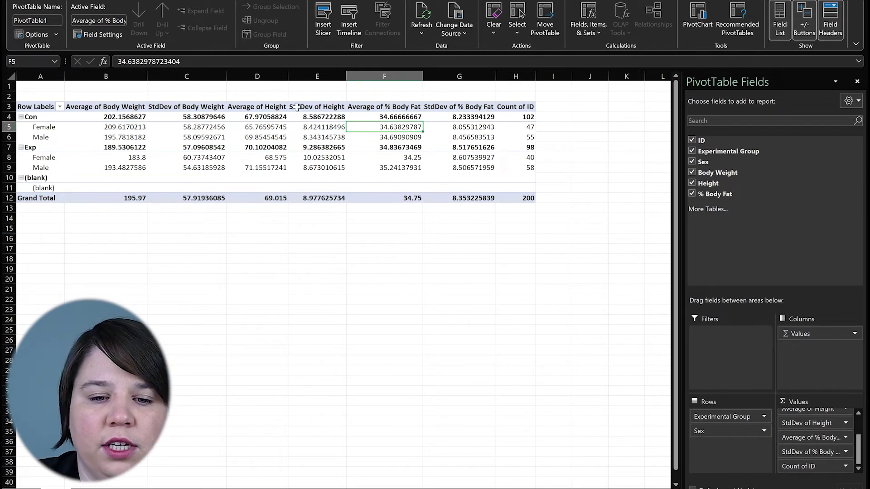
pyautogui.moveTo(327, 138)
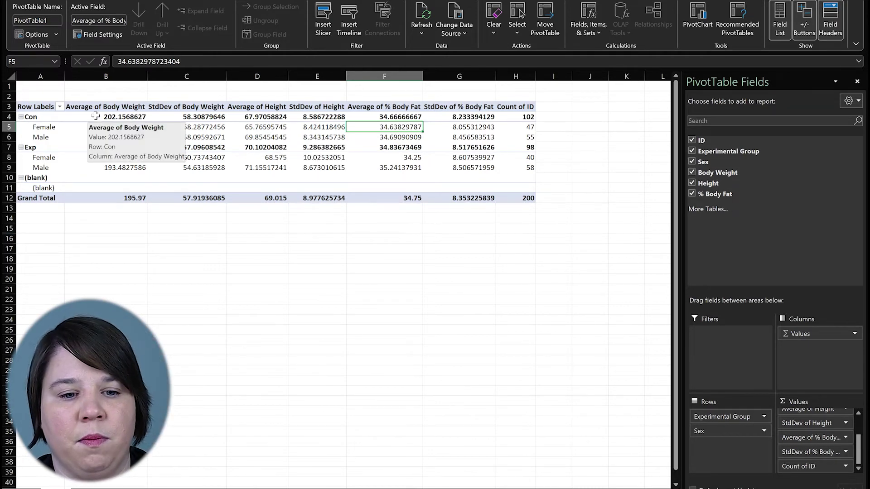
pyautogui.moveTo(131, 117); pyautogui.dragTo(521, 172)
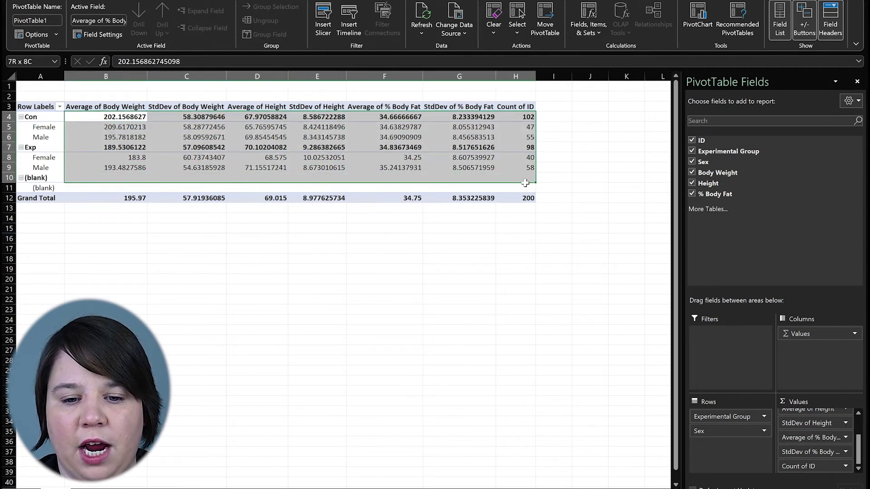
pyautogui.click(516, 187)
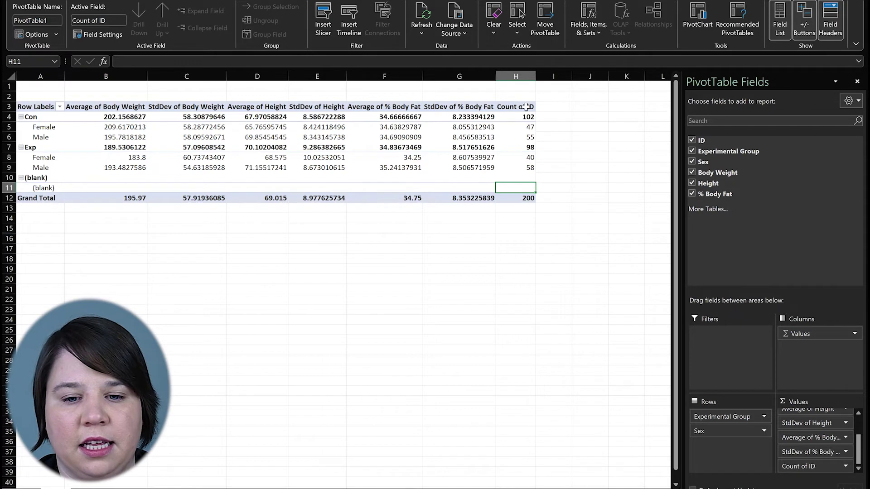
# Step: Copy the PivotTable from its header row through the Exp Male row and paste it as values at A1 of the blank sheet
pyautogui.click(35, 107)
pyautogui.moveTo(35, 107)
pyautogui.mouseDown()
pyautogui.moveTo(481, 129)
pyautogui.moveTo(521, 164)
pyautogui.mouseUp()
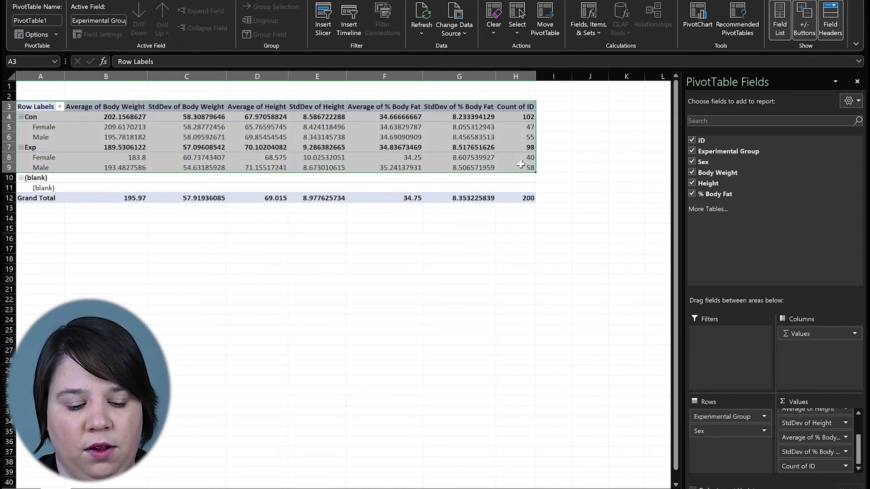
pyautogui.hotkey('ctrl', 'c')
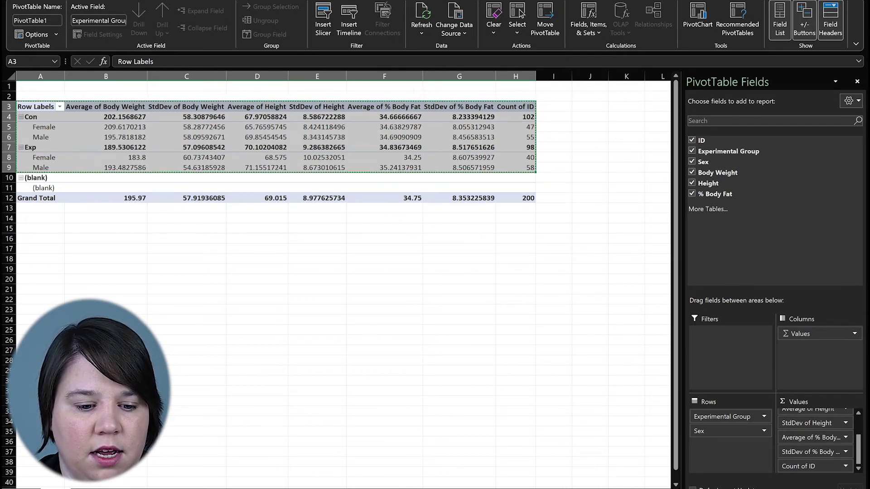
pyautogui.click(110, 488)
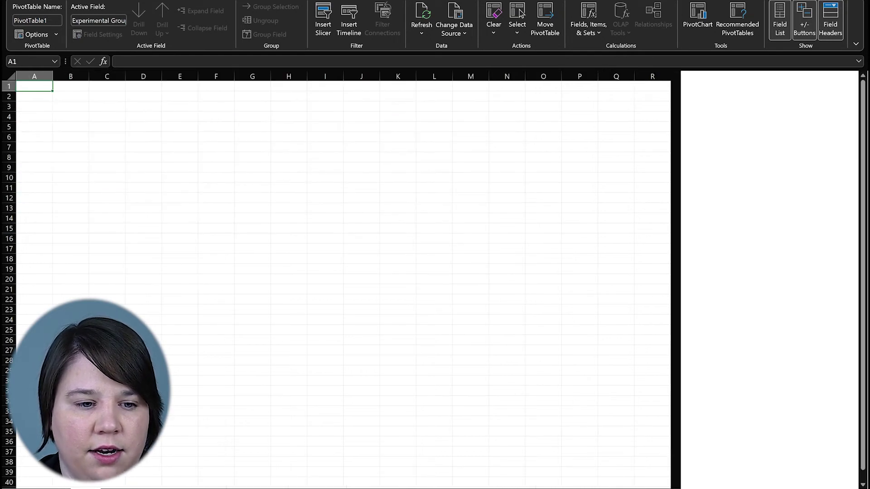
pyautogui.rightClick(32, 87)
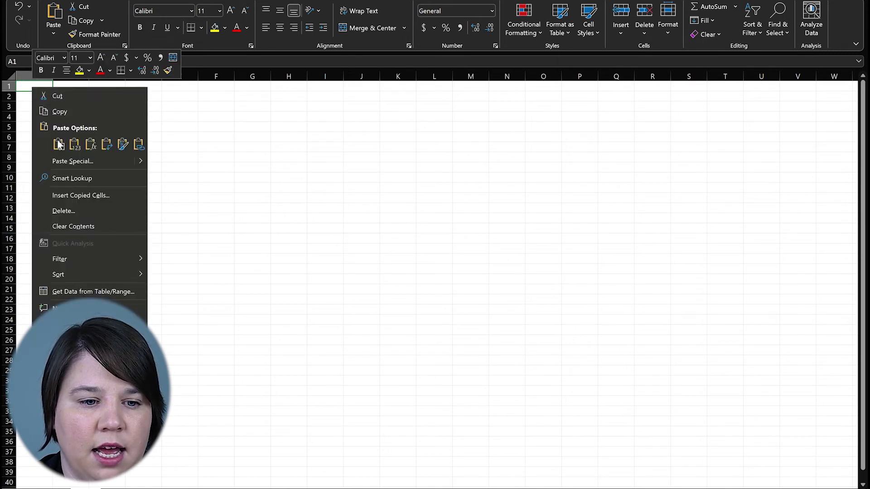
pyautogui.click(75, 145)
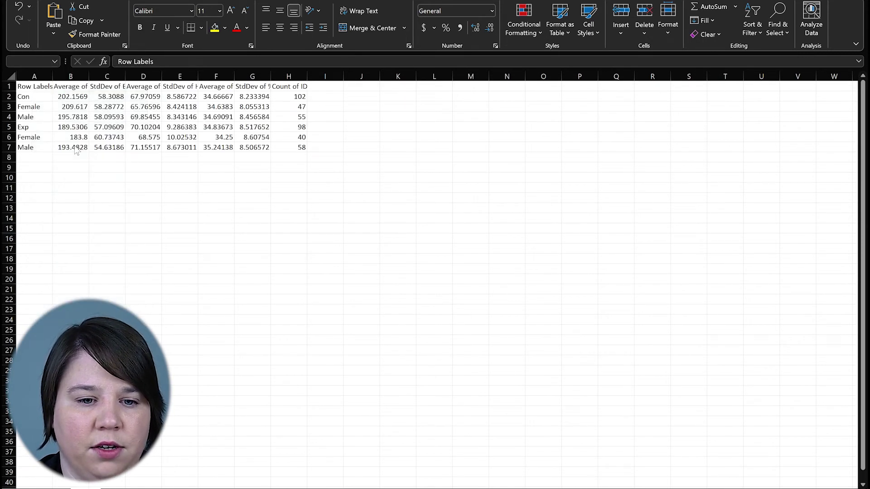
pyautogui.click(210, 288)
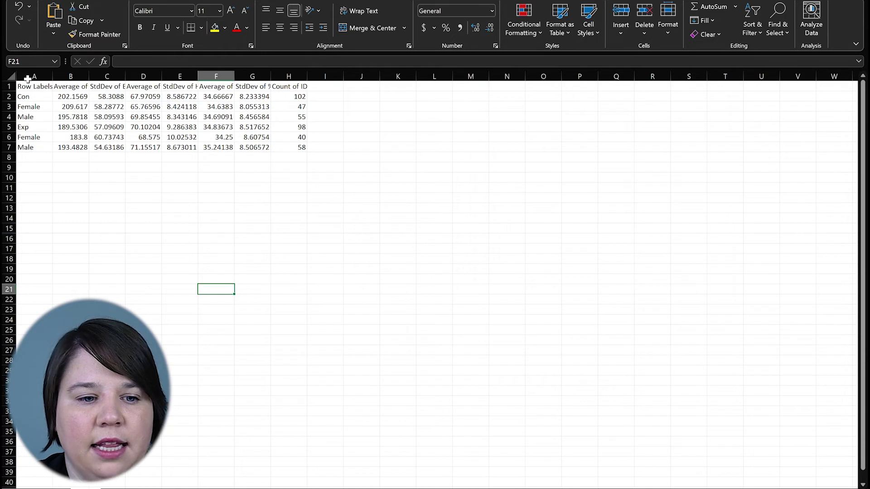
# Step: Fit the pasted table's column widths to their contents and rename the Count of ID header as n
pyautogui.doubleClick(89, 76)
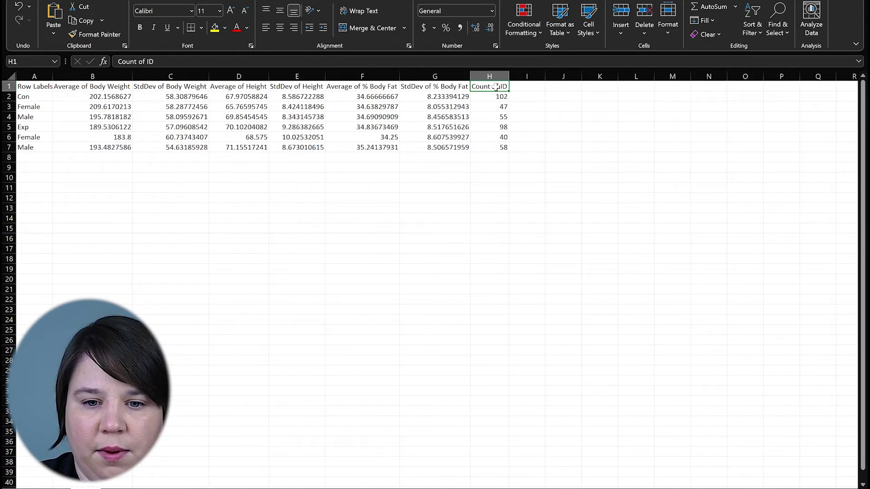
pyautogui.write('n')
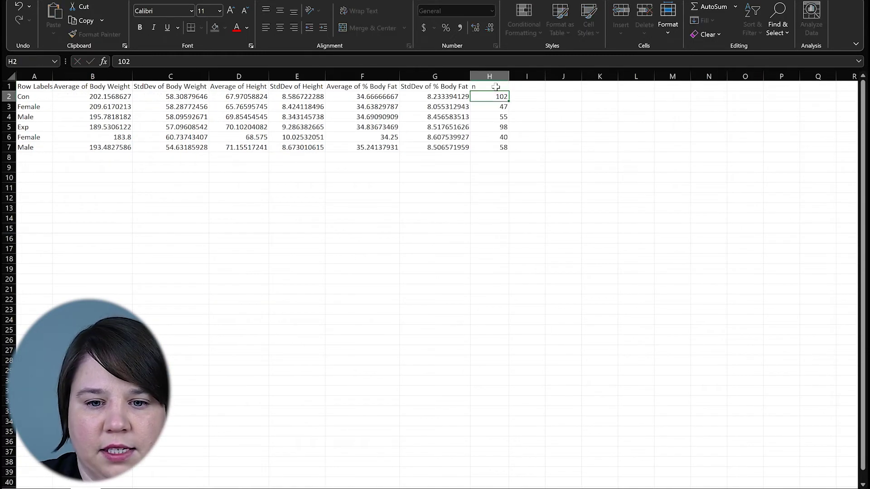
pyautogui.press('Return')
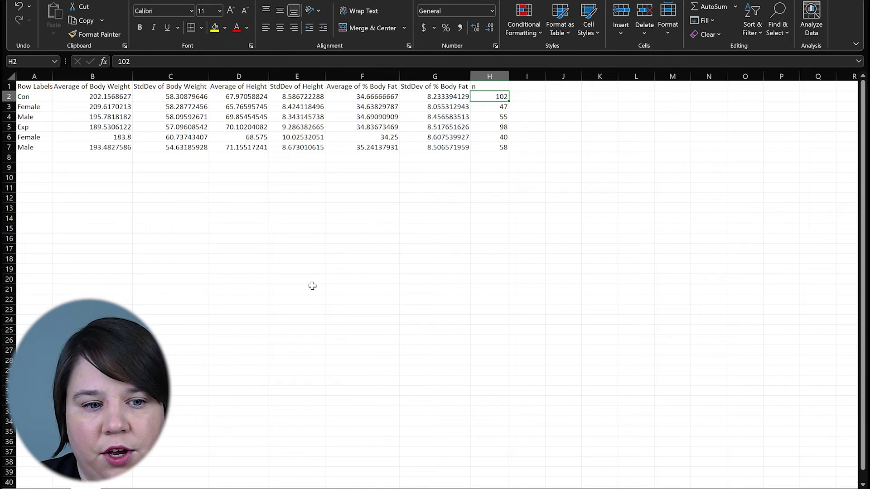
# Step: Make the Con and Exp group labels bold in the pasted summary table
pyautogui.click(33, 96)
pyautogui.hotkey('ctrl', 'b')
pyautogui.click(31, 126)
pyautogui.hotkey('ctrl', 'b')
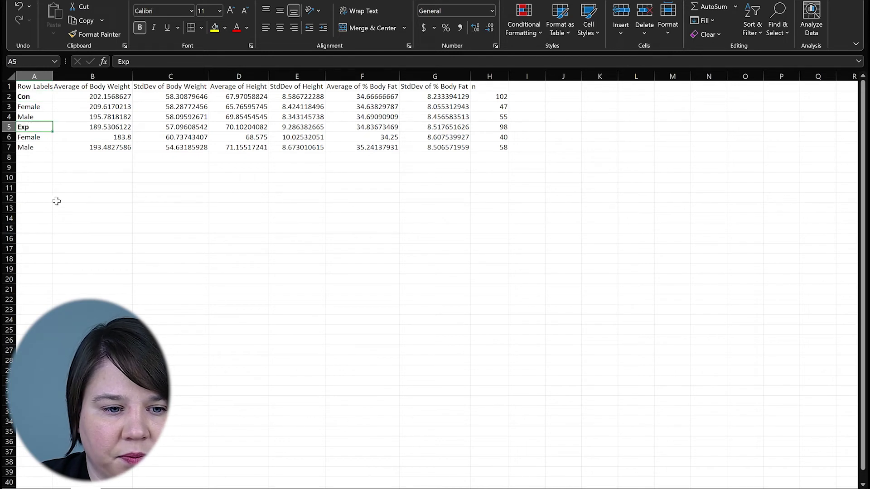
pyautogui.click(60, 219)
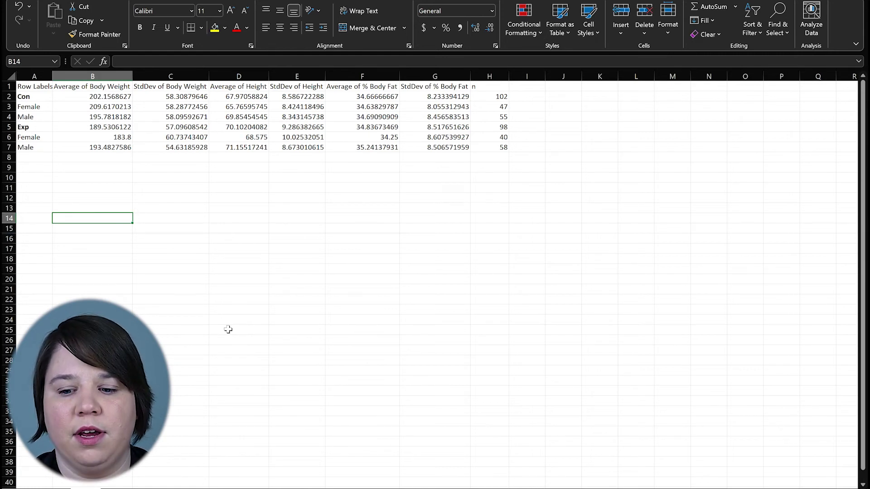
# Step: Sort the merged measurement data in columns A through F by ID in ascending order, keeping the header row
pyautogui.click(55, 488)
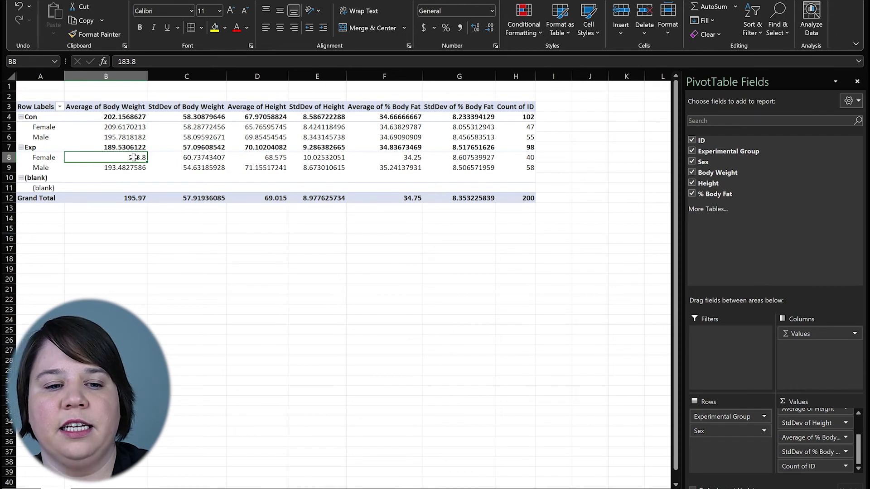
pyautogui.moveTo(260, 152)
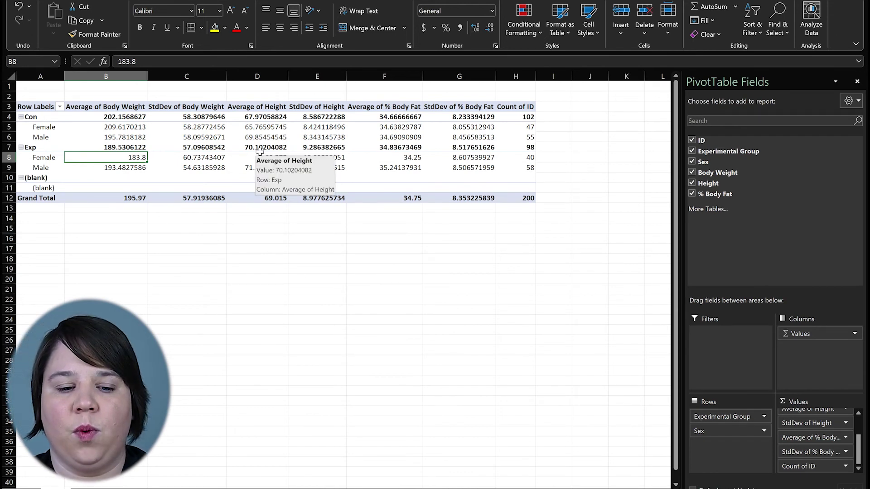
pyautogui.click(116, 488)
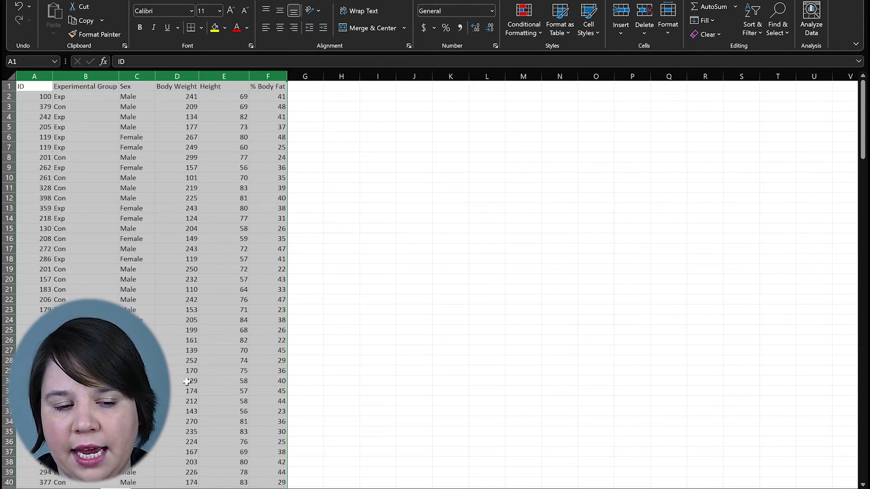
pyautogui.click(47, 127)
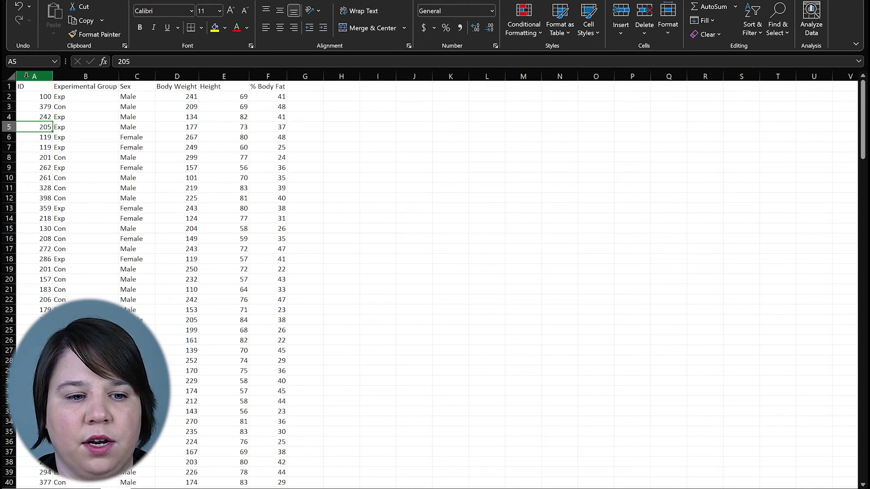
pyautogui.moveTo(25, 75); pyautogui.dragTo(119, 76)
pyautogui.moveTo(194, 82); pyautogui.dragTo(272, 76)
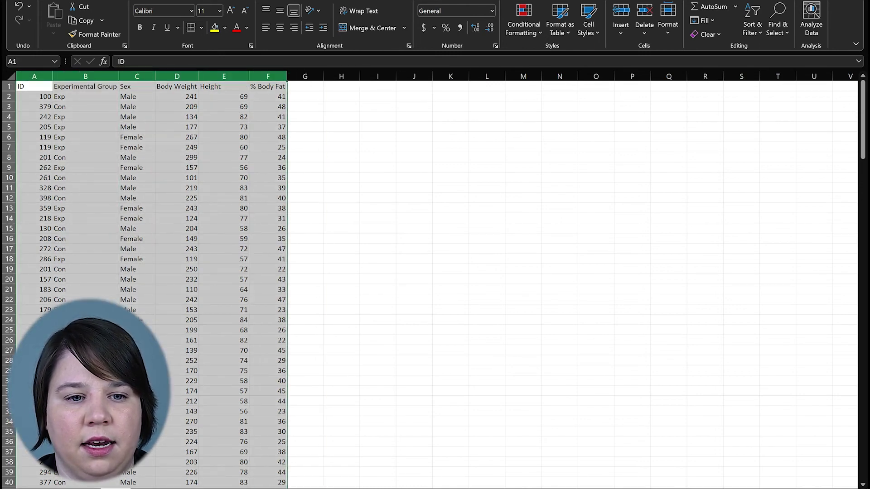
pyautogui.click(196, 0)
pyautogui.click(433, 19)
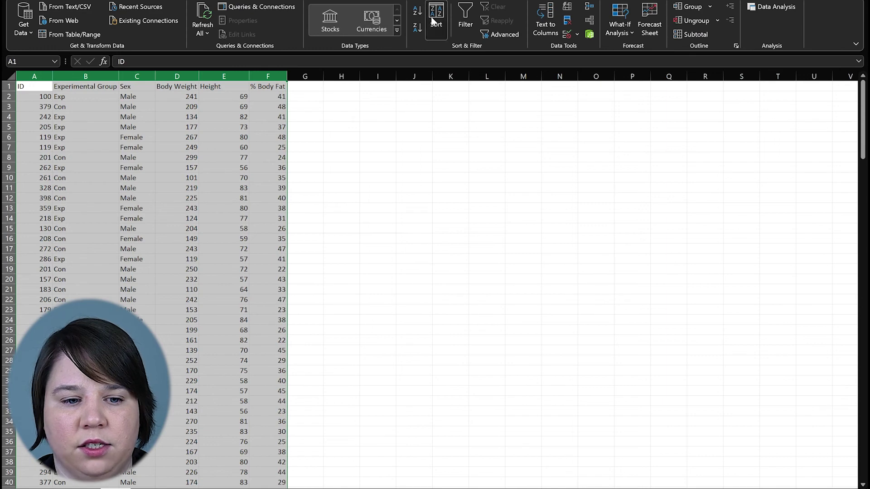
pyautogui.click(93, 75)
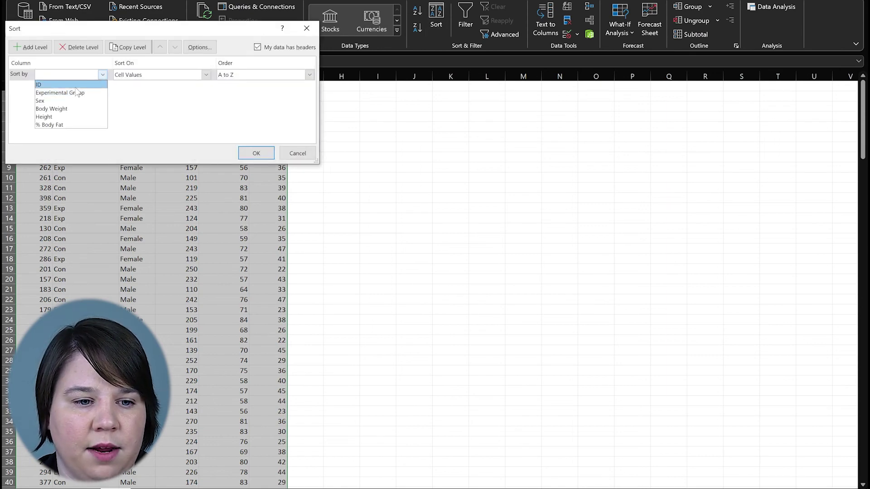
pyautogui.click(90, 85)
pyautogui.click(240, 154)
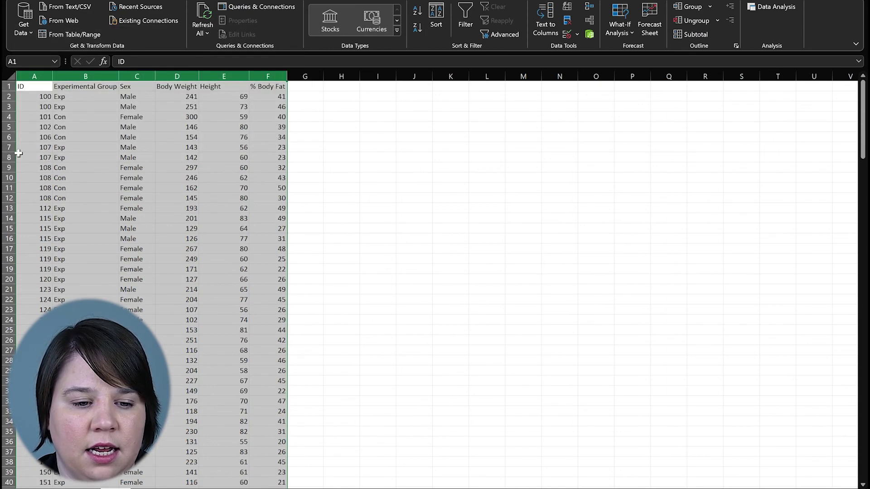
pyautogui.click(130, 184)
pyautogui.click(56, 488)
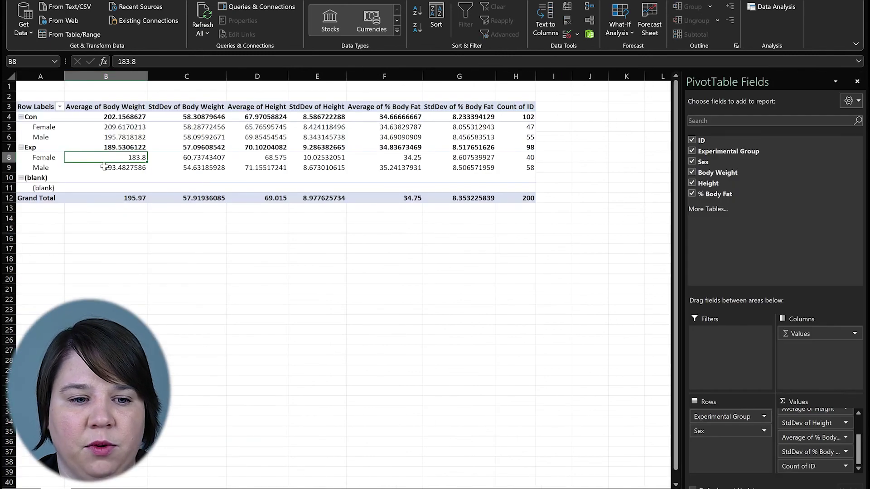
pyautogui.click(40, 128)
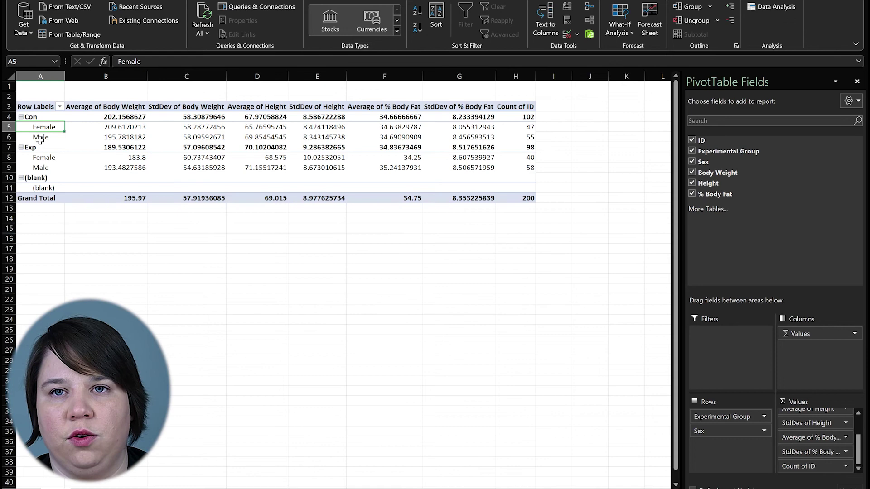
pyautogui.click(40, 137)
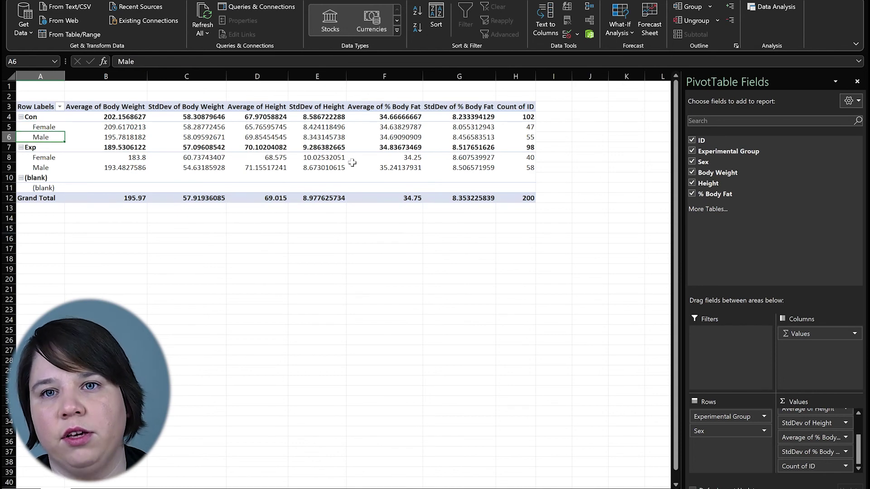
pyautogui.click(355, 297)
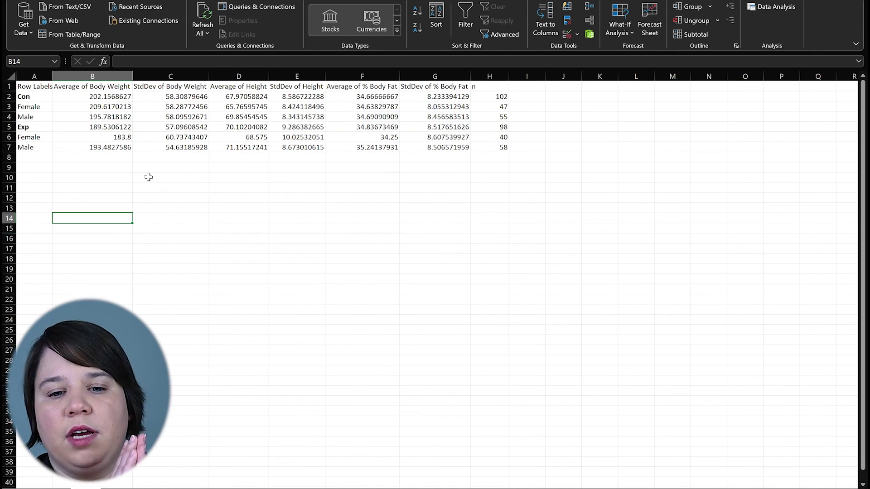